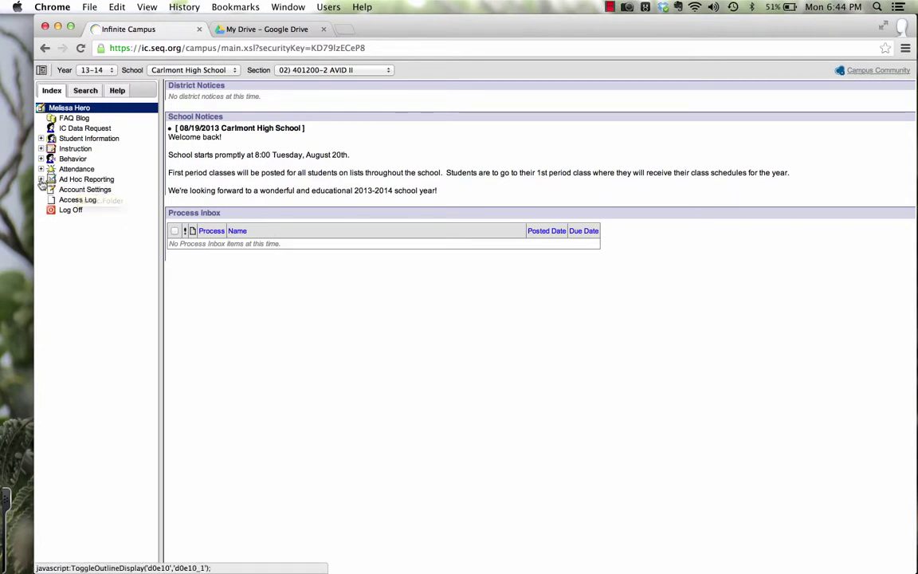
Step: Open the Data Export Wizard from Ad Hoc Reporting and expand the All Campus Users folder
left_click(41, 180)
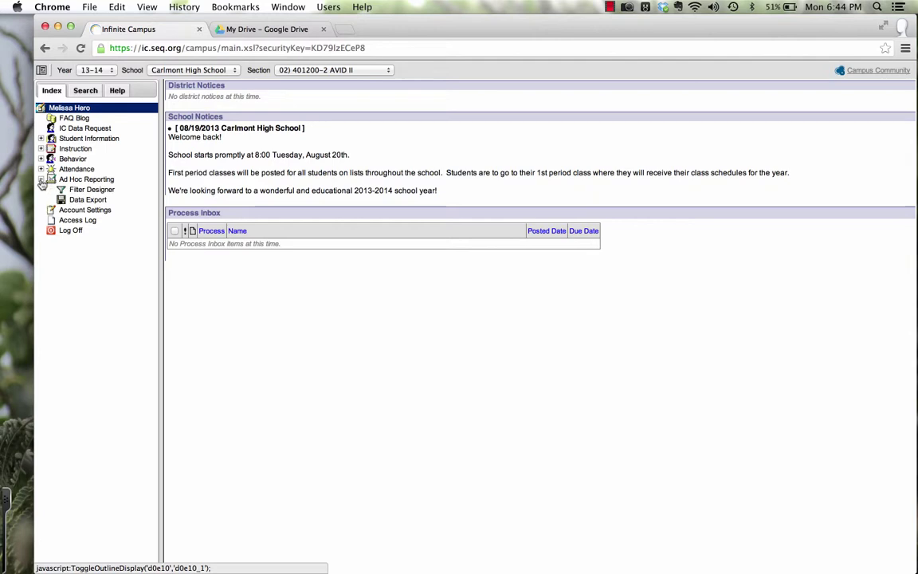
left_click(86, 200)
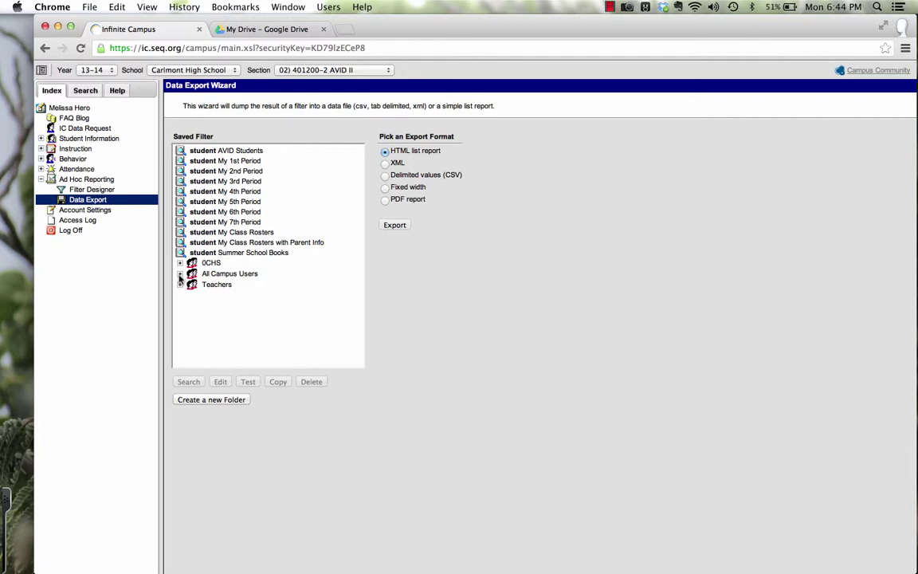
left_click(179, 275)
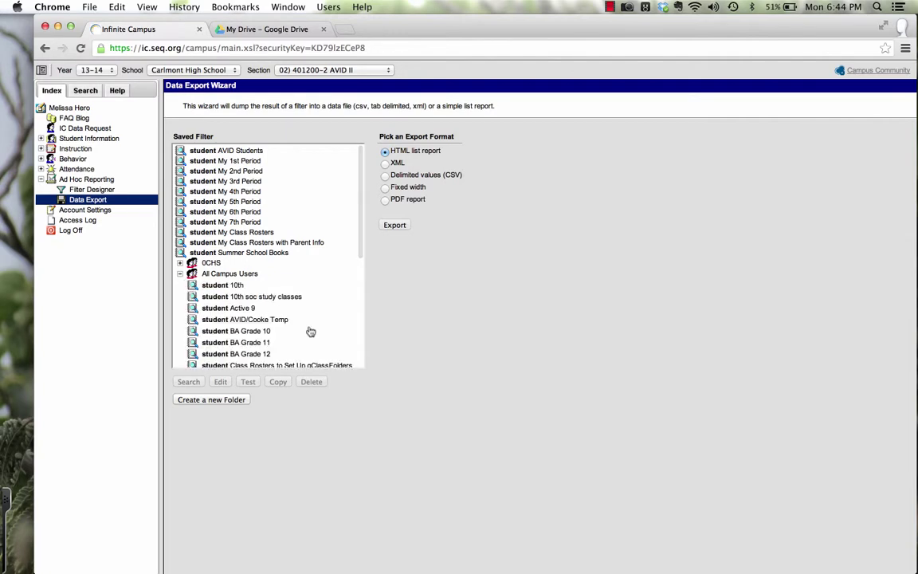
scroll(310, 331, "down", 1)
scroll(311, 332, "down", 2)
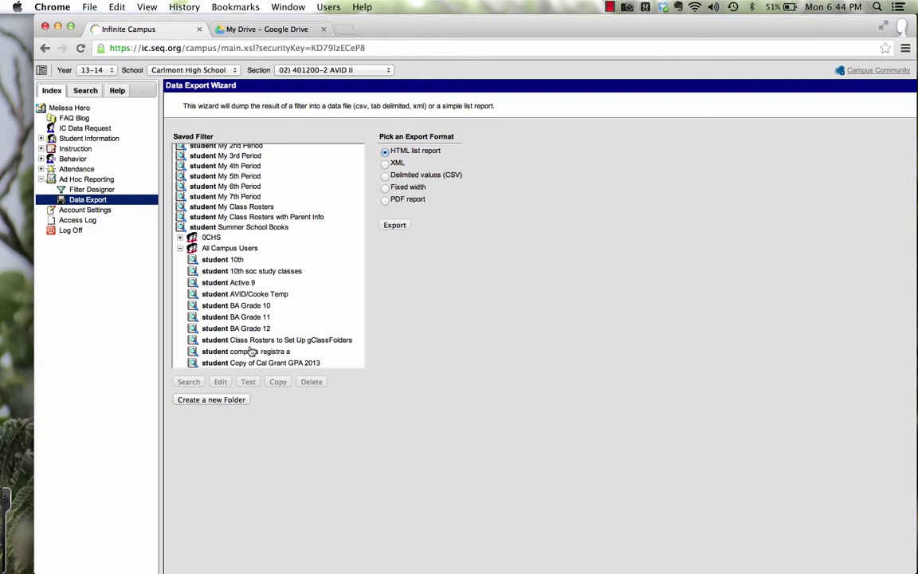
Step: Duplicate the 'Class Rosters to Set Up gClassFolders' filter and acknowledge the copy confirmation
left_click(256, 342)
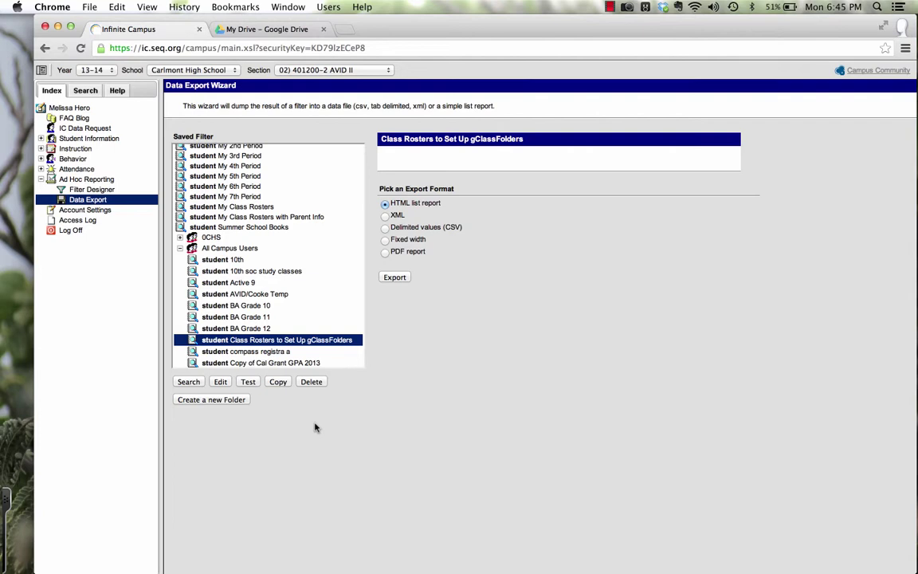
left_click(278, 382)
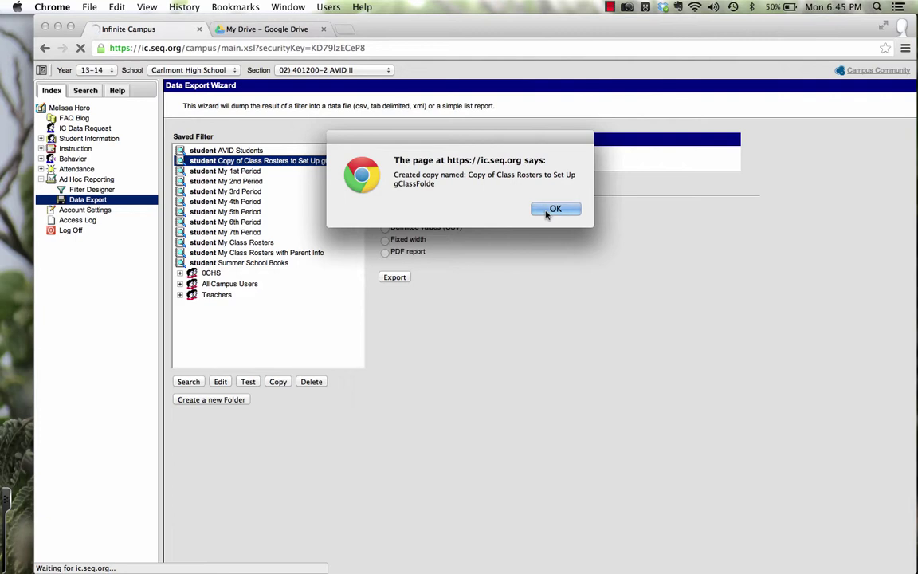
left_click(550, 211)
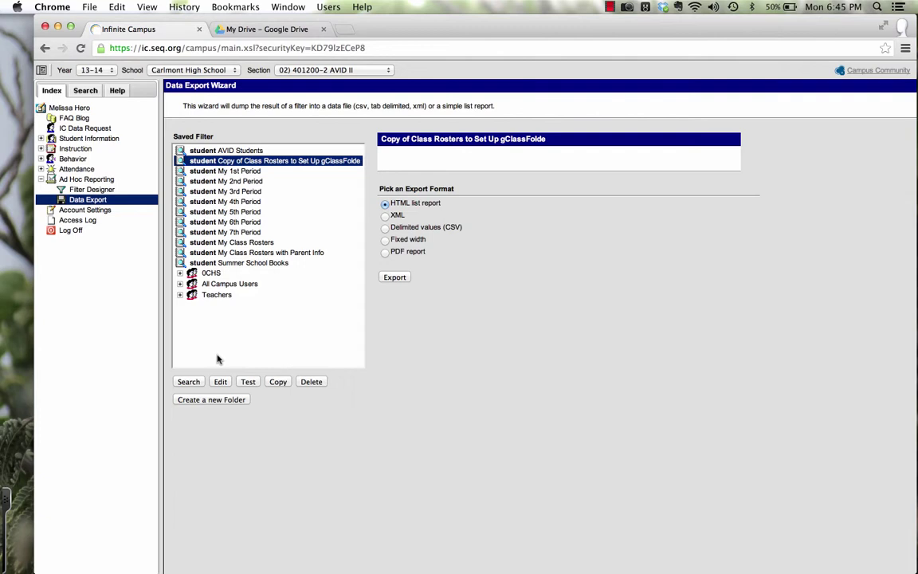
Step: Edit the copied filter through to Filter Parameters and save it to the User Account
left_click(220, 382)
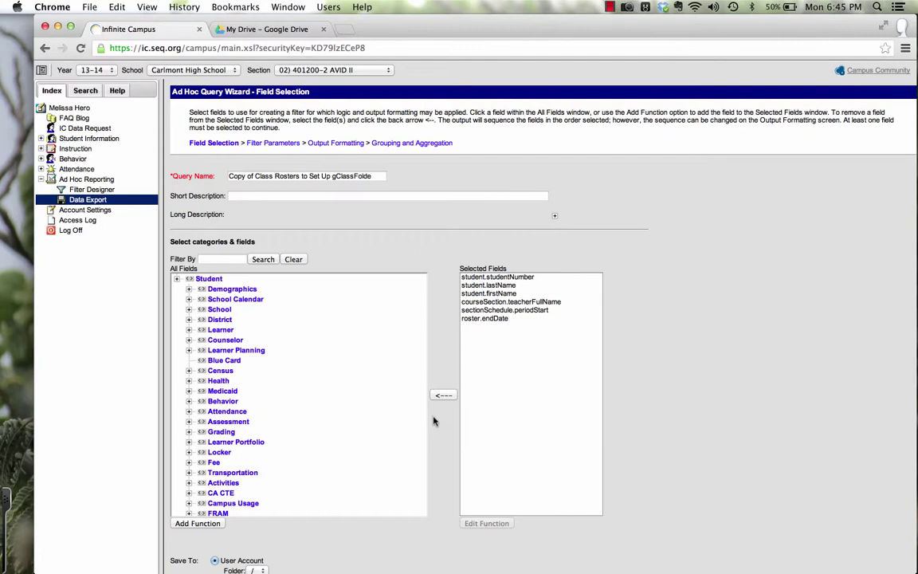
scroll(434, 421, "down", 5)
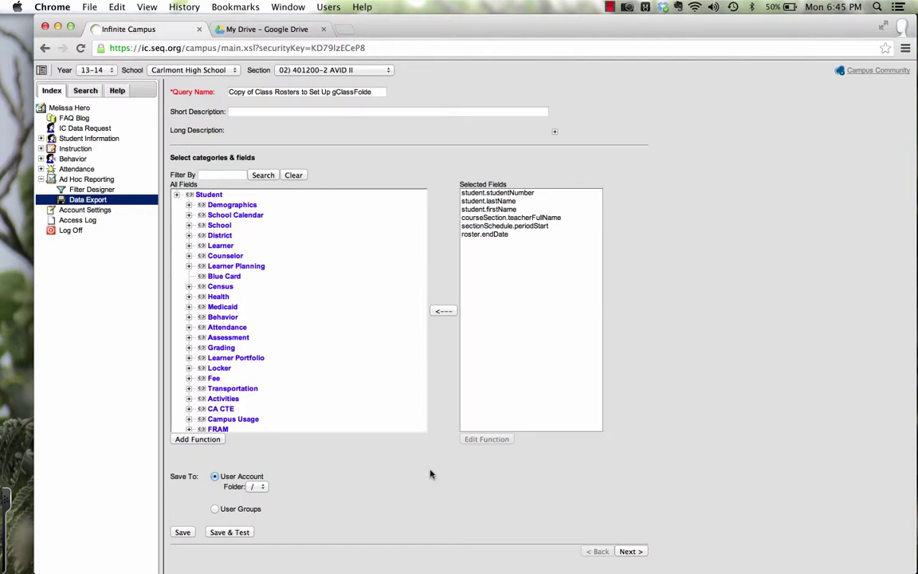
left_click(631, 551)
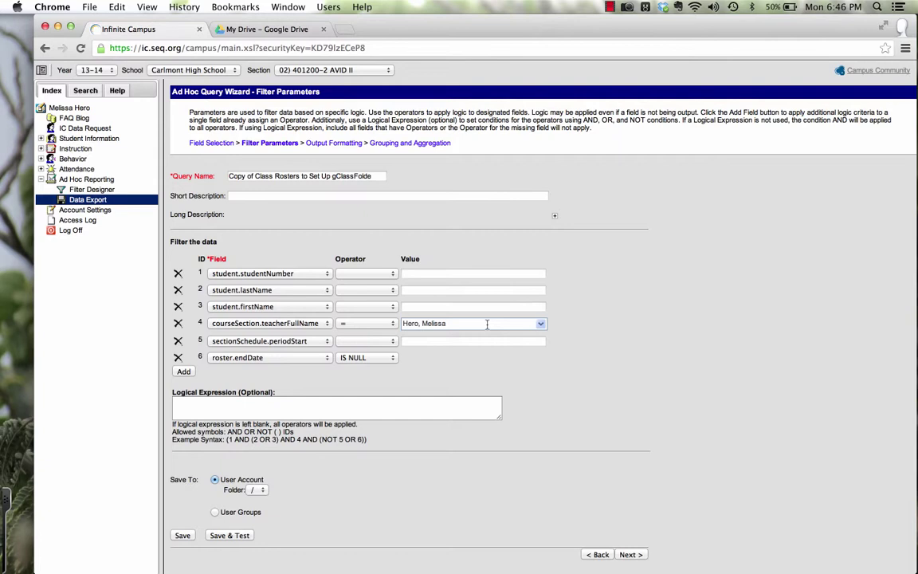
scroll(377, 431, "down", 1)
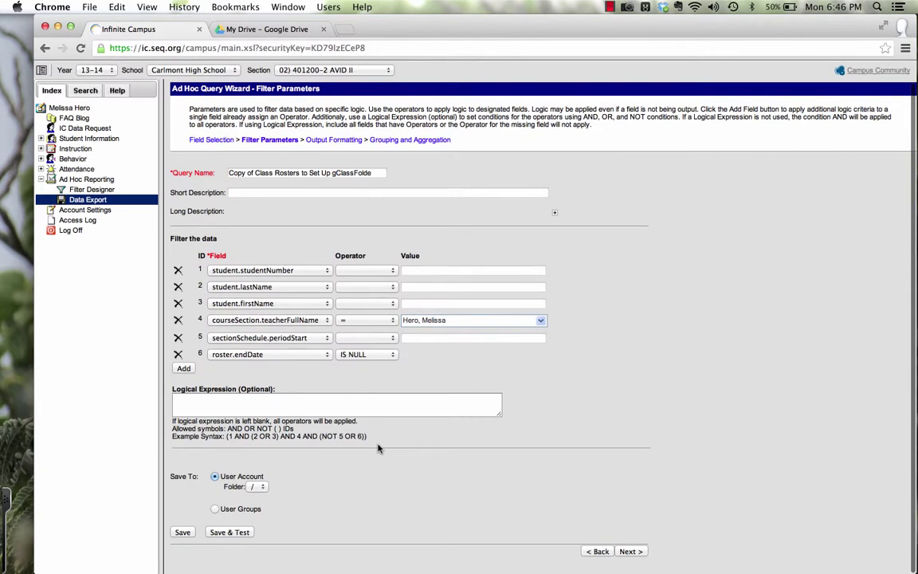
left_click(214, 477)
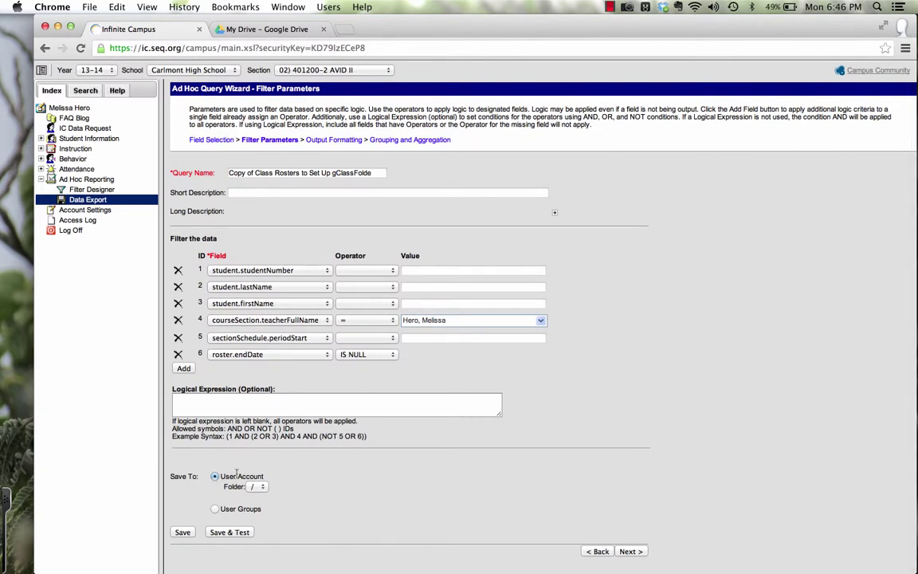
left_click(183, 533)
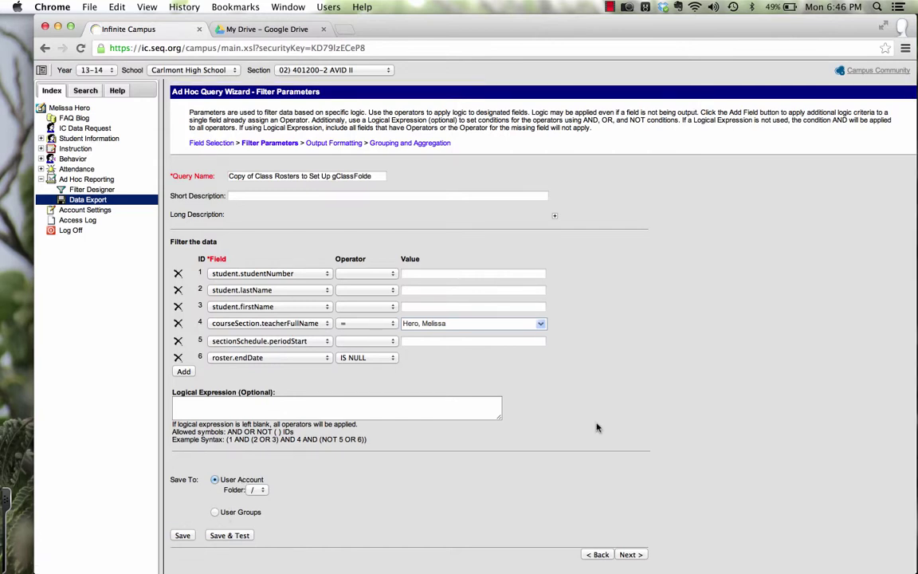
scroll(597, 428, "down", 1)
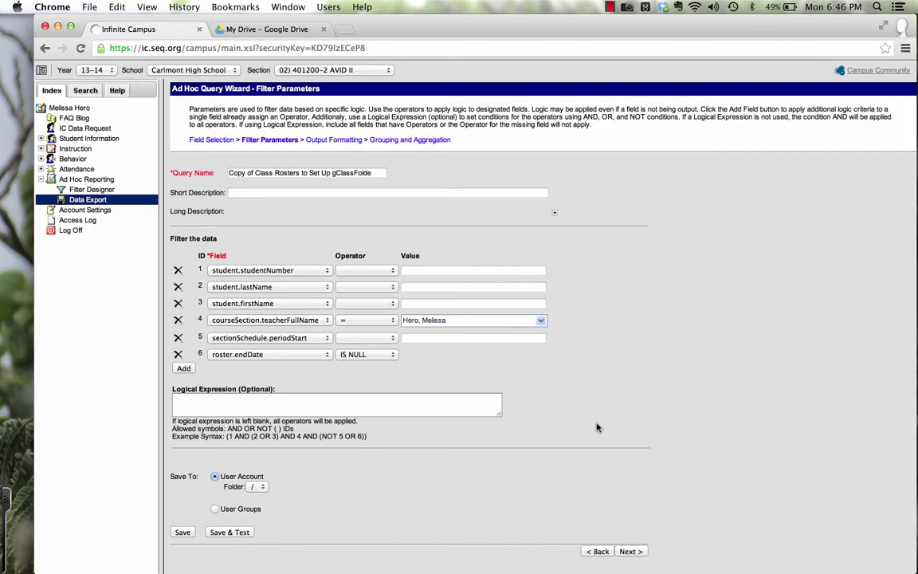
Step: Export the copied roster filter in Delimited values (CSV) format
left_click(89, 200)
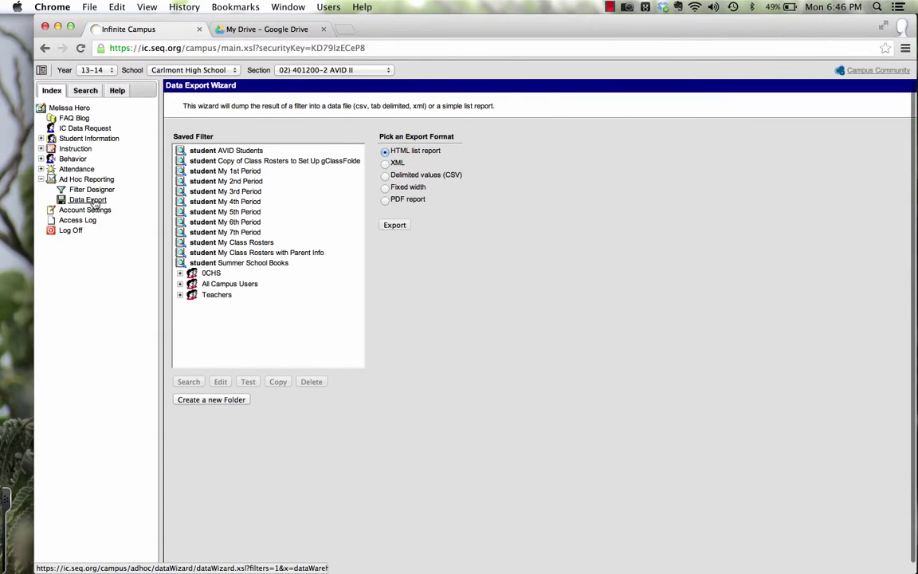
left_click(219, 162)
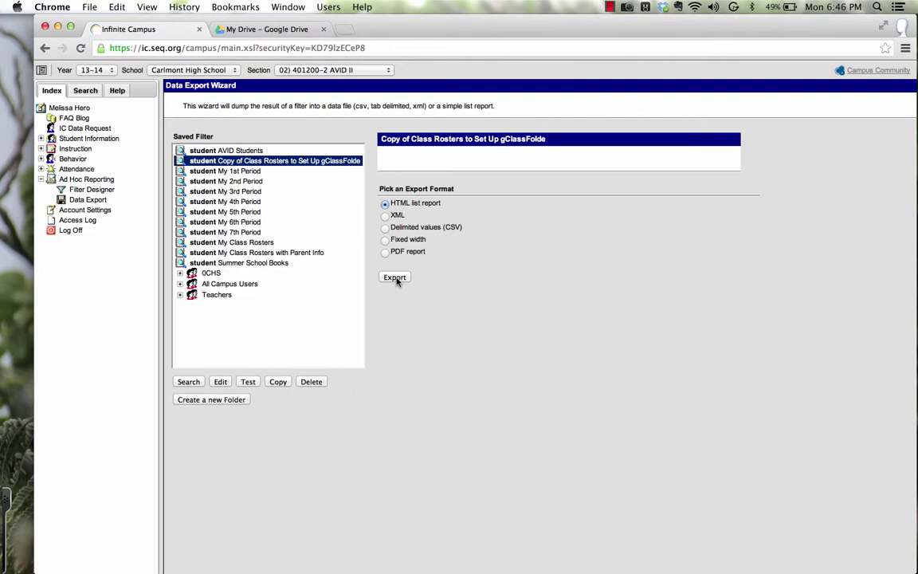
left_click(385, 228)
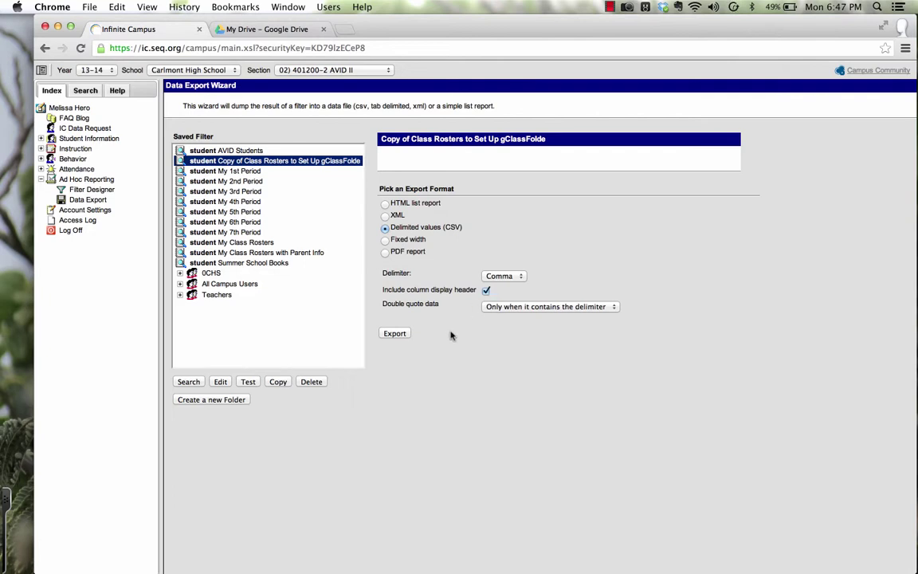
left_click(392, 335)
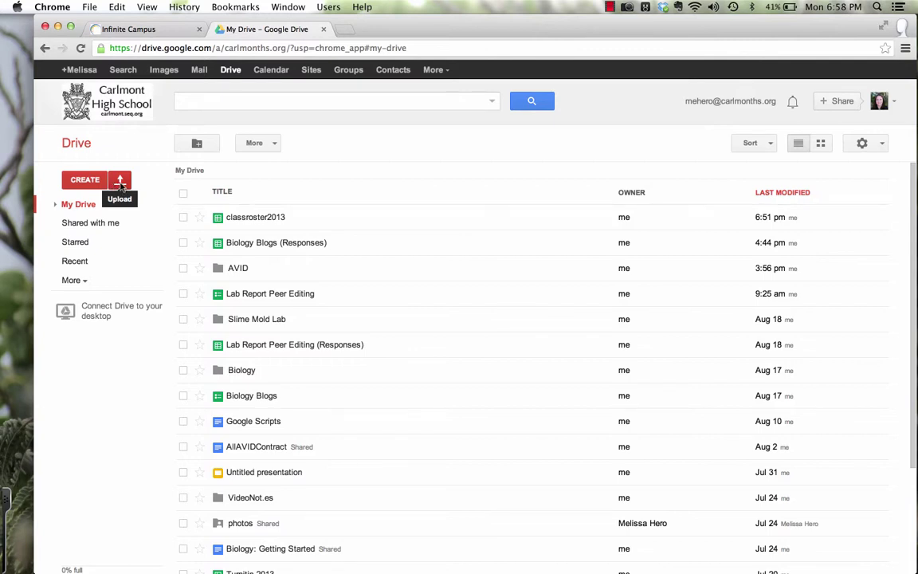
Step: Upload extract (4).csv from Downloads to My Drive with conversion to Google format
left_click(120, 185)
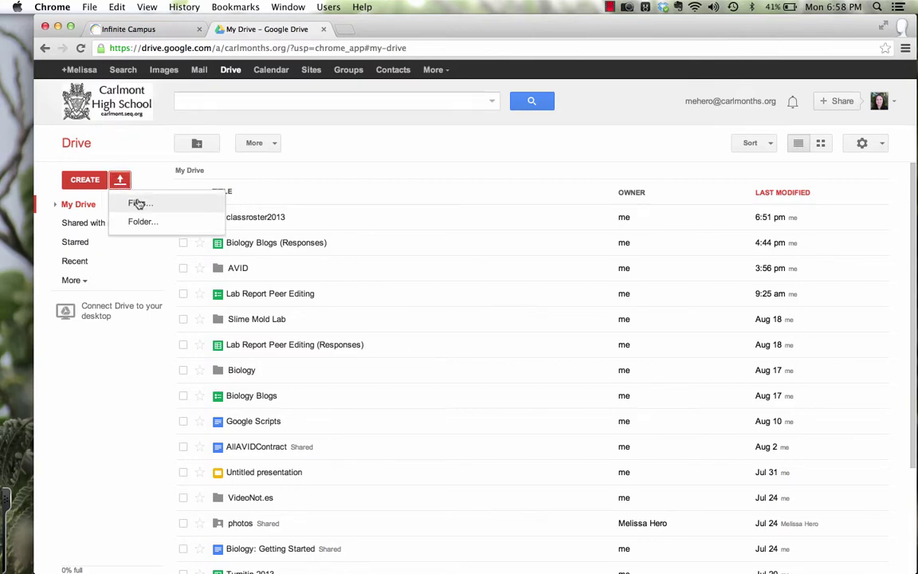
left_click(138, 203)
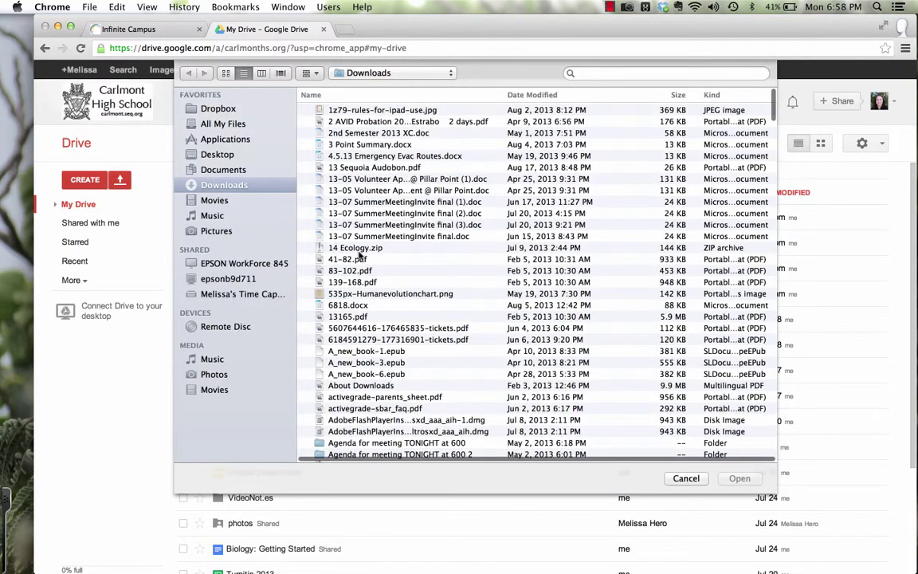
scroll(360, 254, "down", 1)
scroll(360, 253, "down", 20)
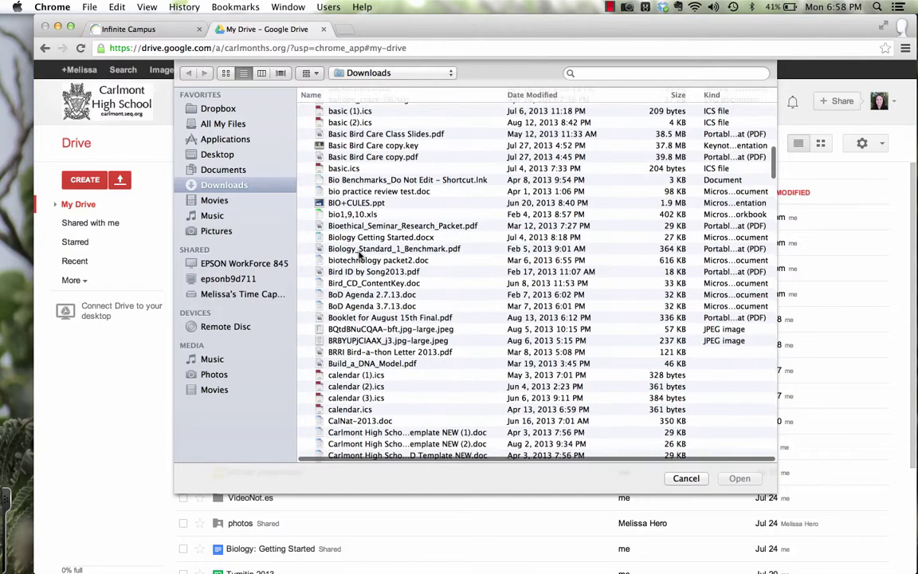
scroll(360, 253, "down", 20)
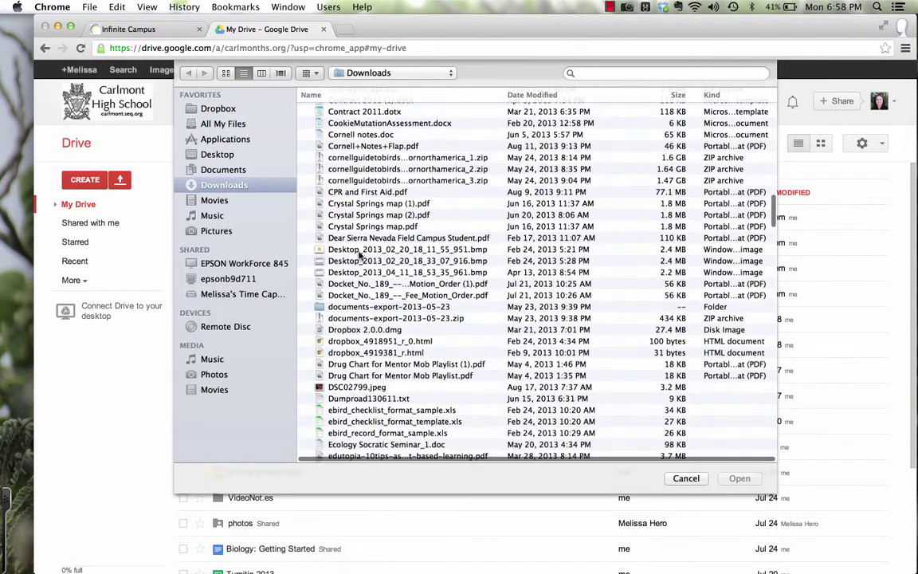
scroll(360, 253, "down", 15)
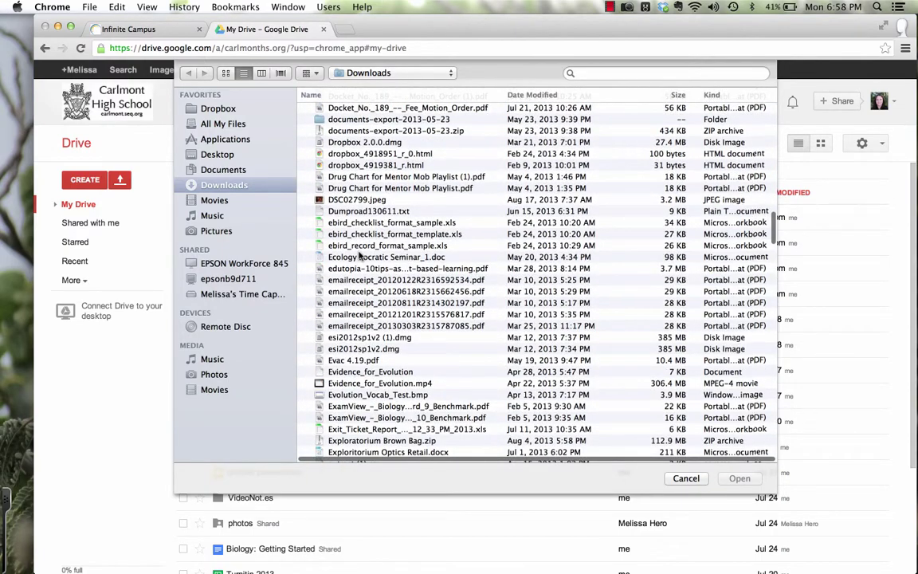
scroll(360, 254, "down", 3)
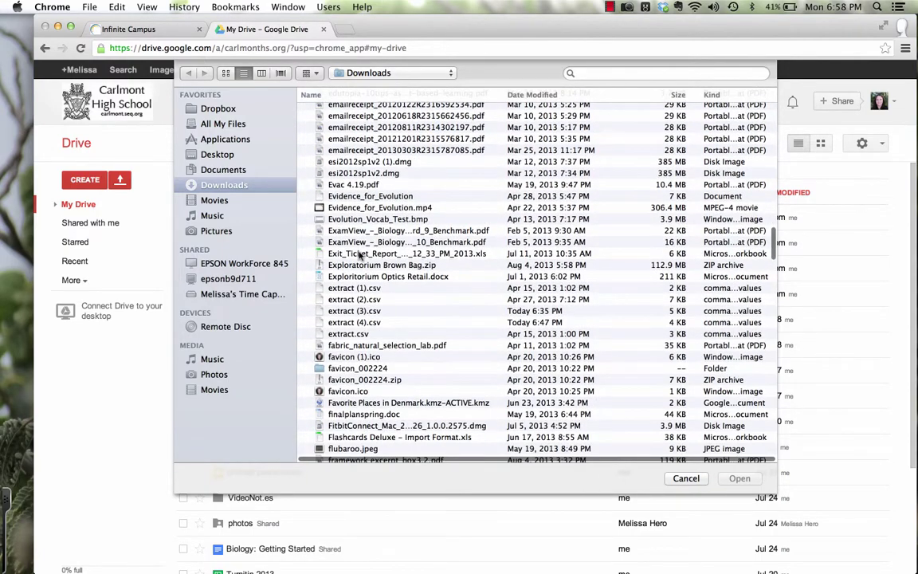
left_click(357, 323)
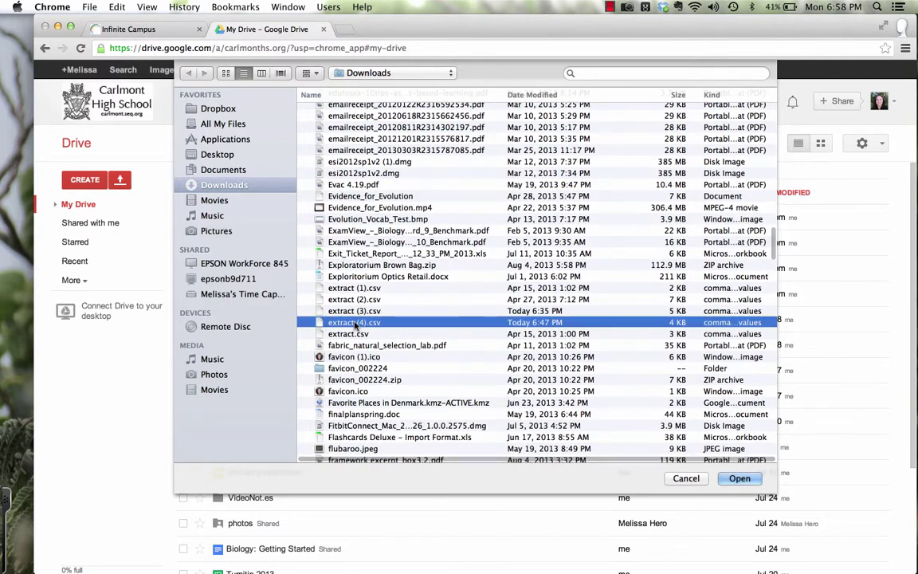
left_click(735, 479)
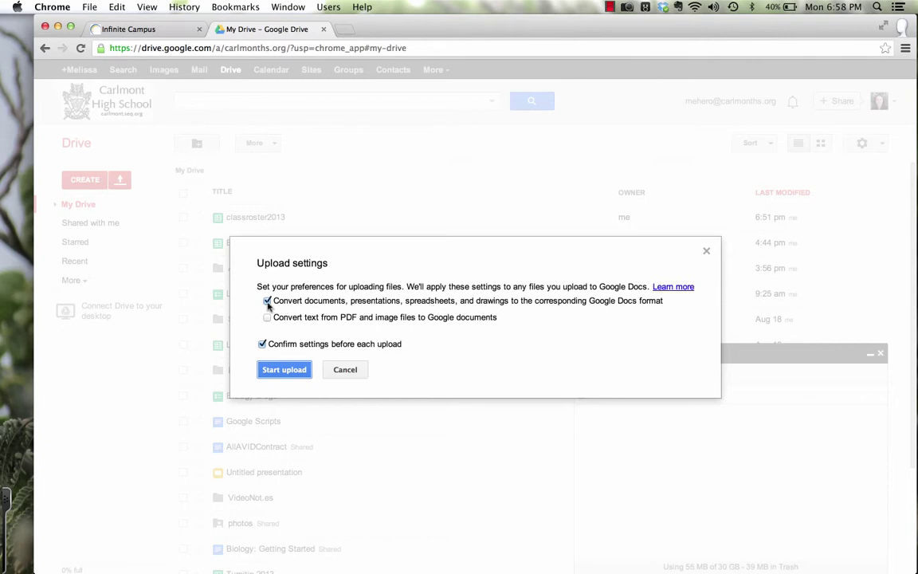
left_click(278, 371)
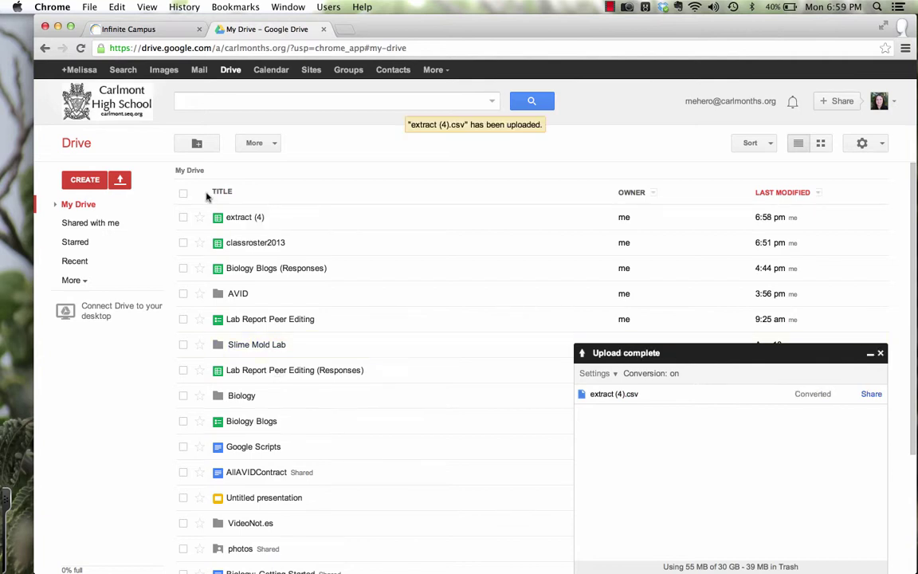
Step: Open extract (4) and enter headers ID, Last Name, First Name, Period and Class in A1–E1
left_click(236, 219)
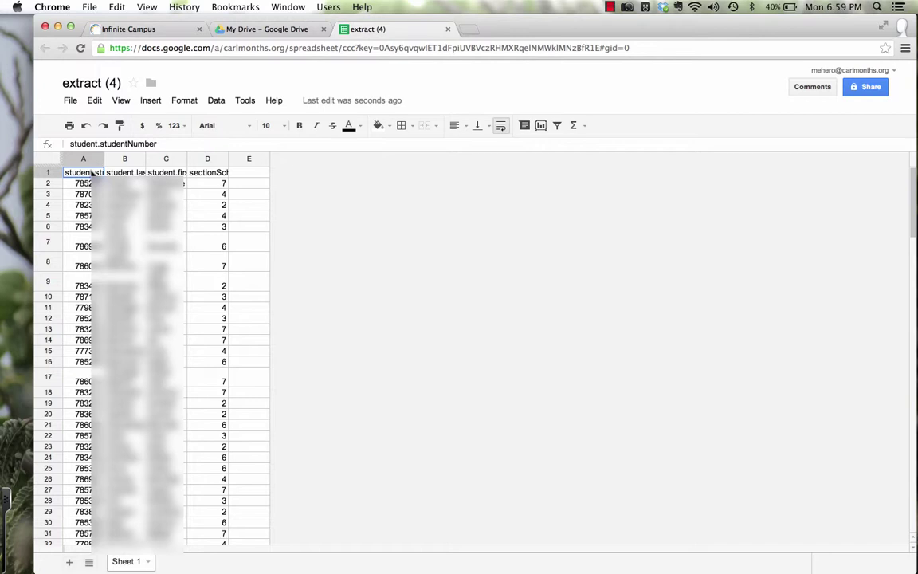
type("ID")
key("Tab")
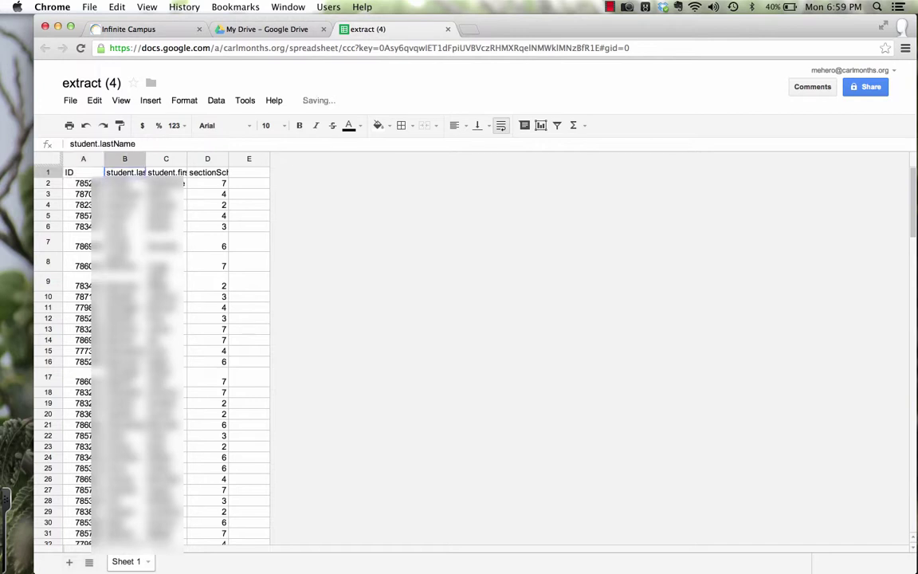
type("Last Name")
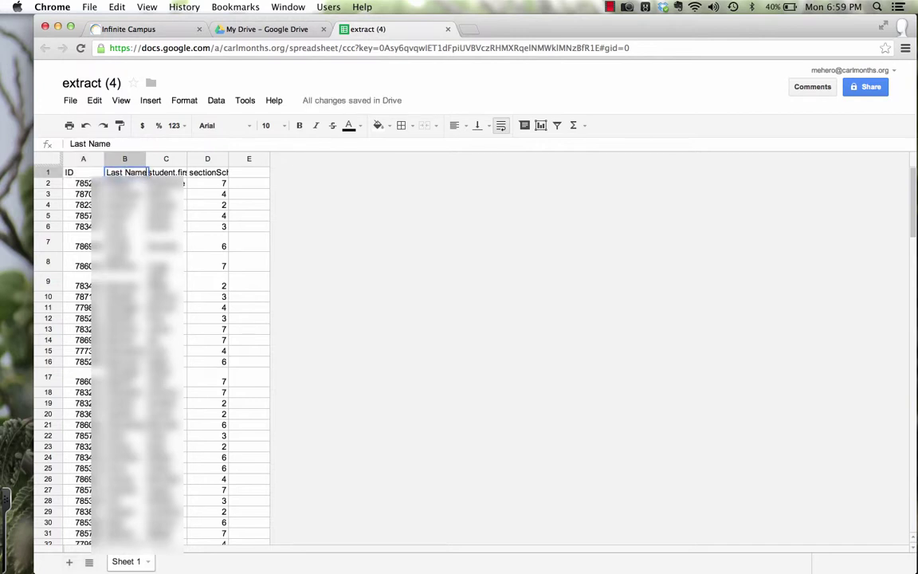
key("Tab")
type("First Name")
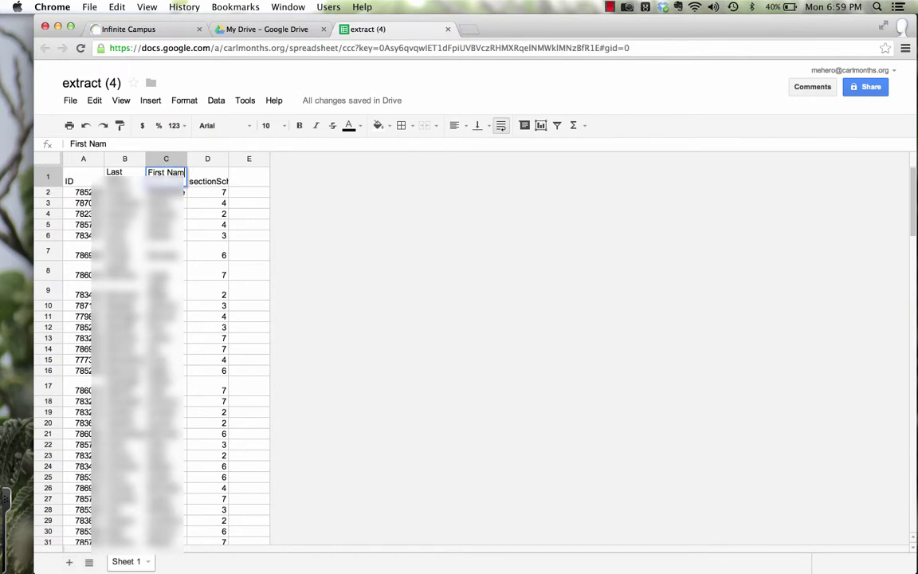
key("Tab")
type("Period")
key("Tab")
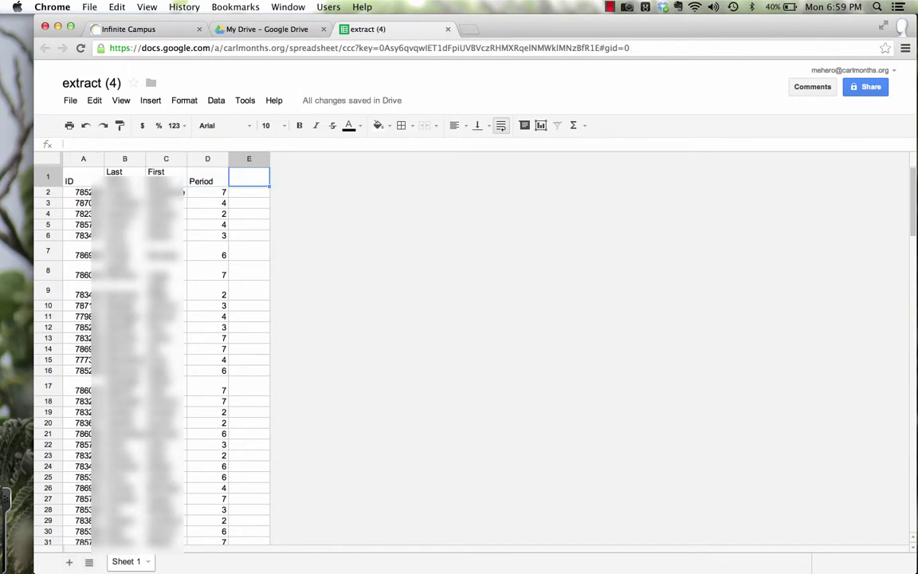
type("Class")
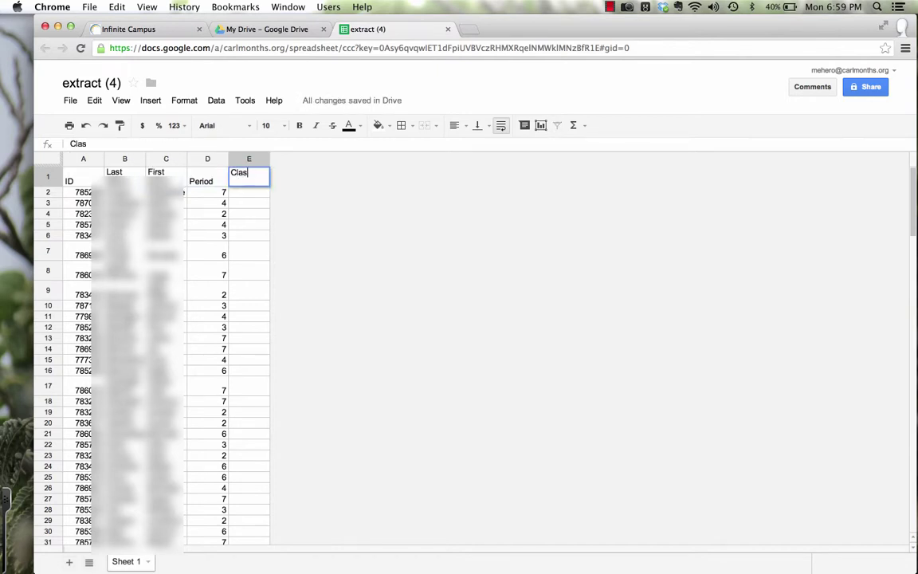
left_click(244, 213)
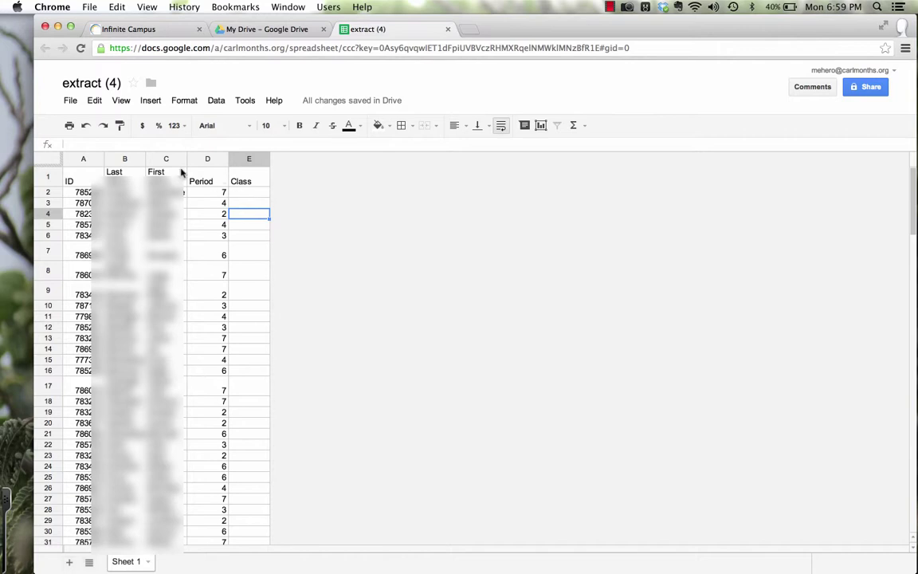
Step: Freeze row 1 and sort the sheet A → Z by the Period column
left_click(203, 158)
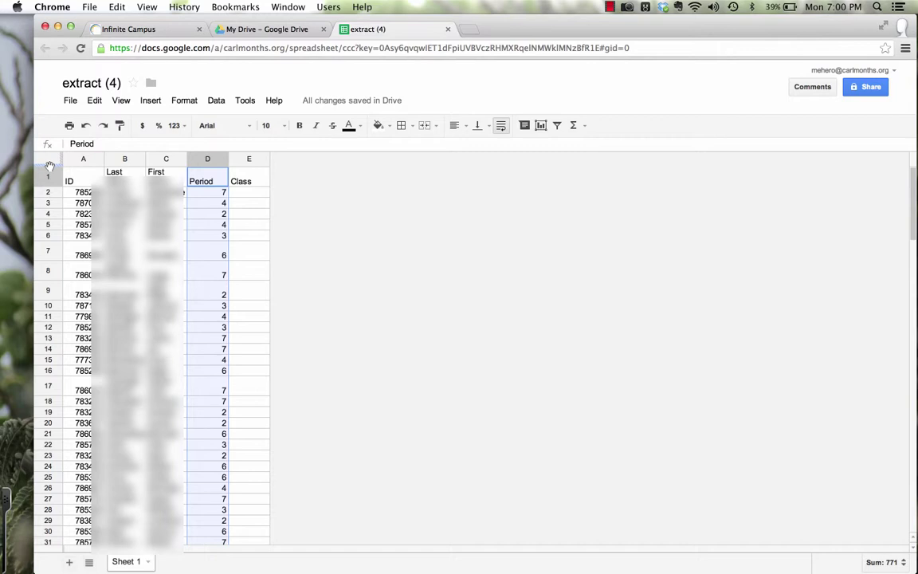
left_click_drag(49, 166, 51, 186)
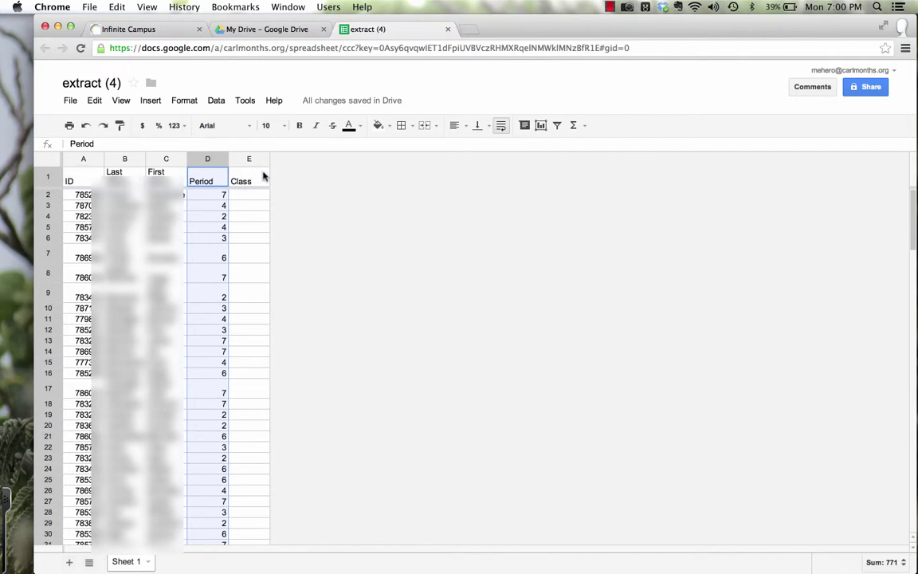
left_click(222, 161)
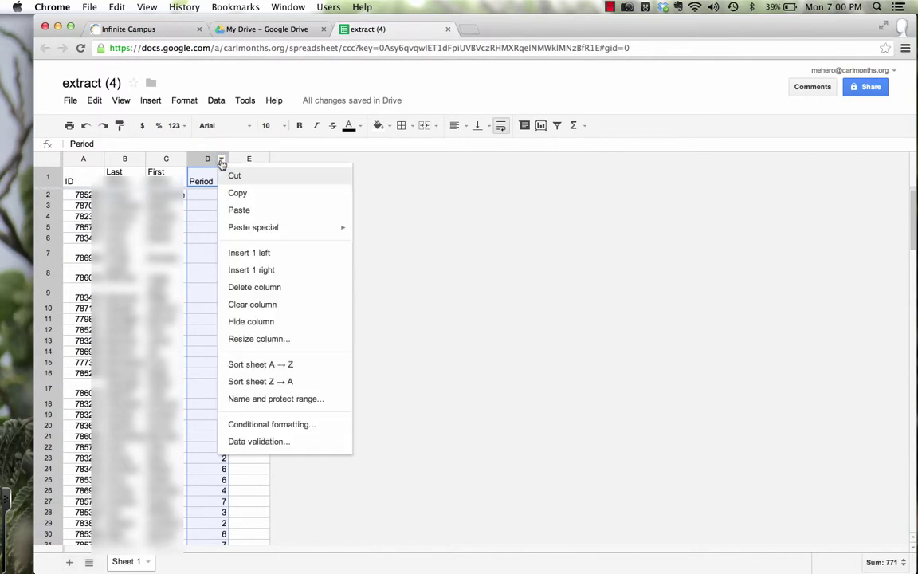
left_click(276, 365)
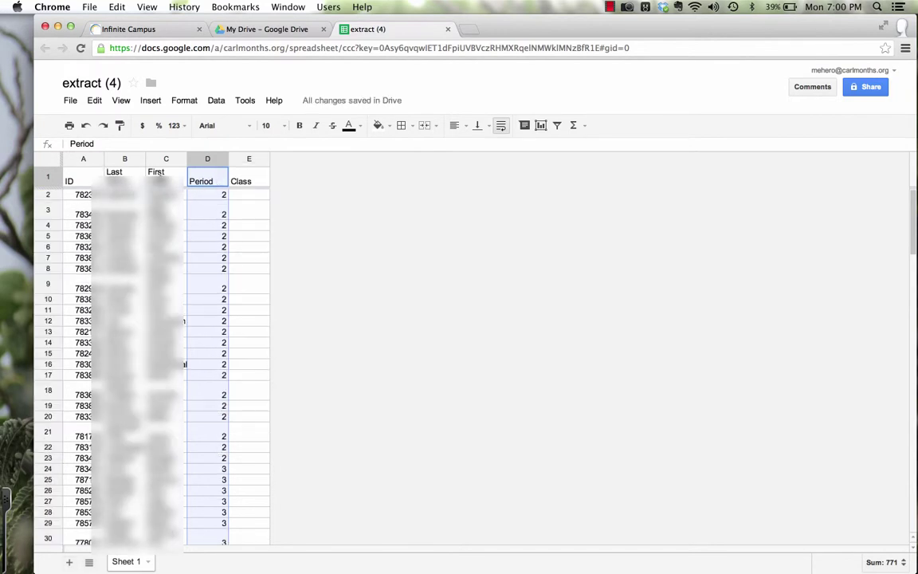
left_click(251, 236)
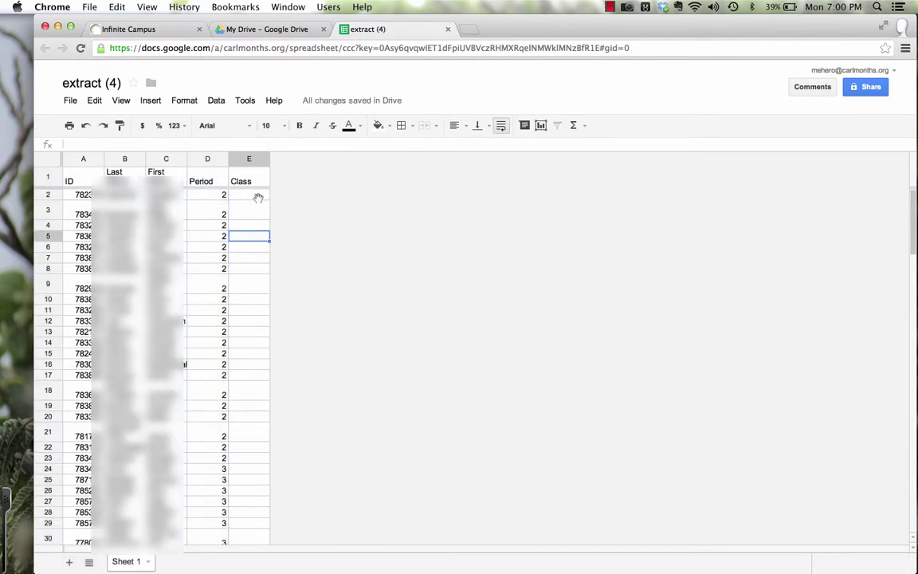
Step: Widen column E, enter AVID in E2 and fill it down through row 23
left_click_drag(271, 158, 351, 160)
left_click(256, 198)
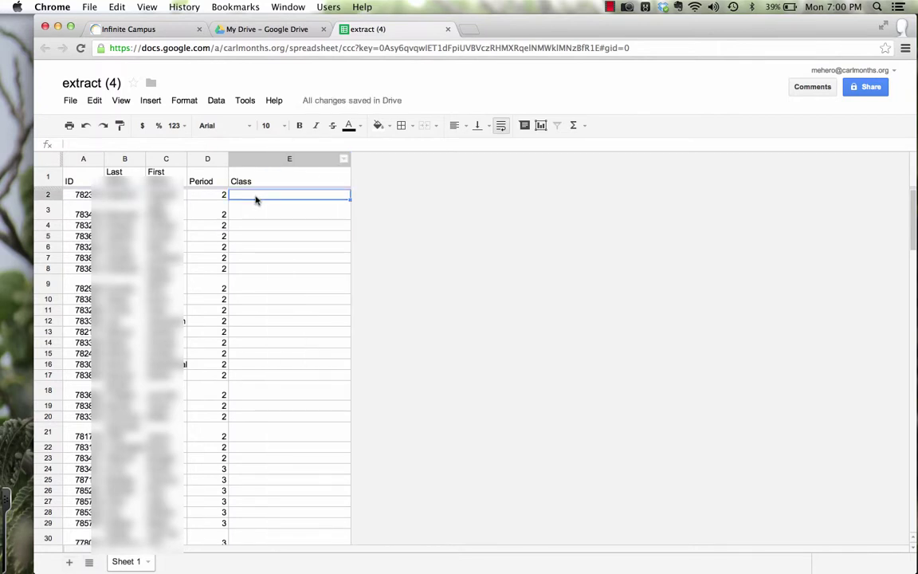
type("AVID")
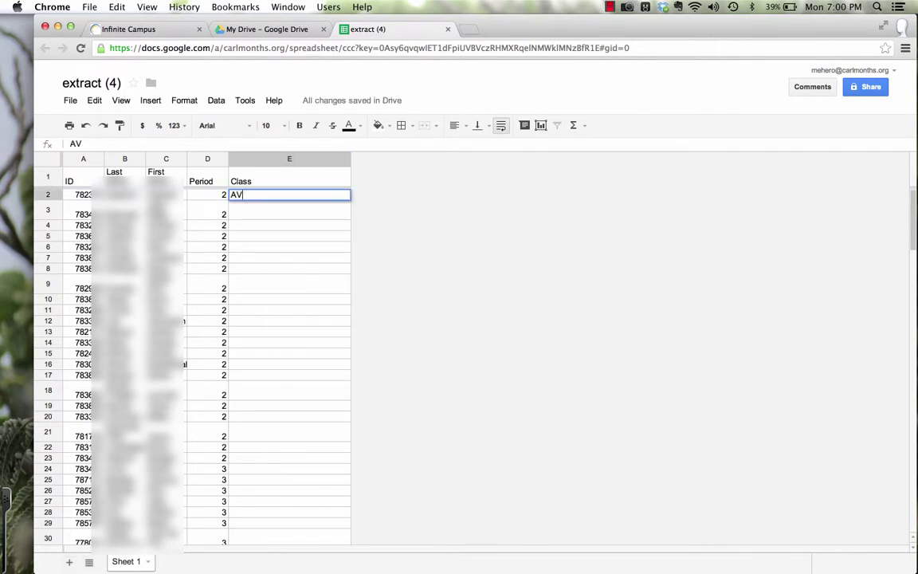
left_click(285, 224)
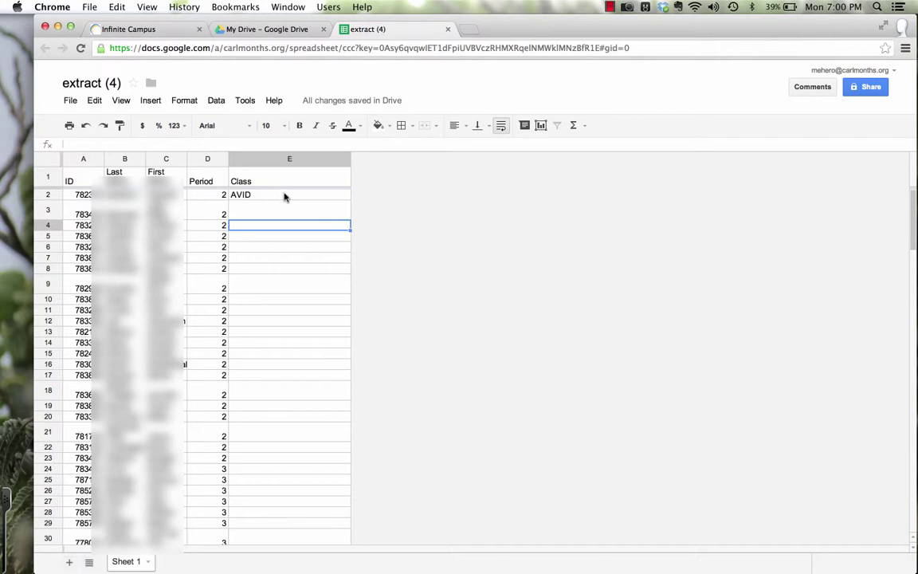
left_click(281, 195)
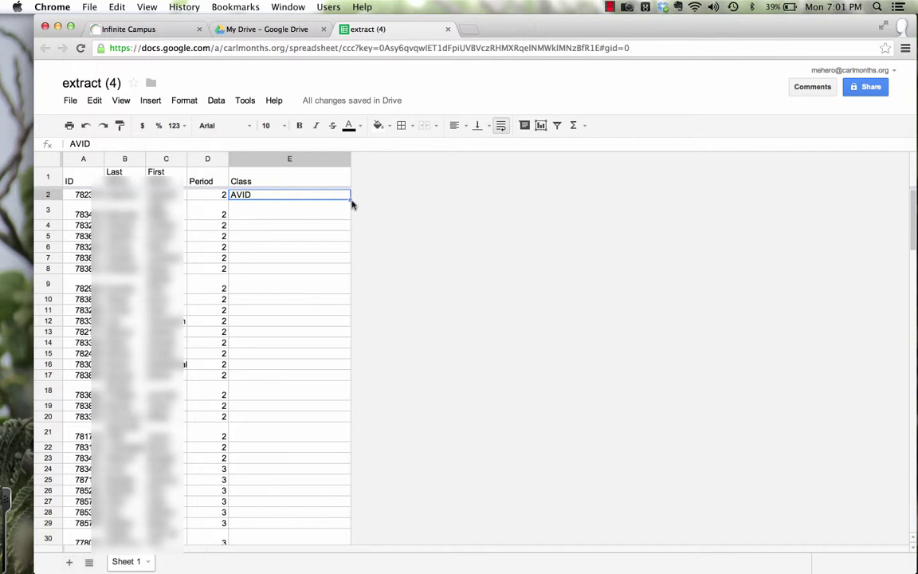
left_click_drag(351, 201, 337, 244)
left_click(341, 208)
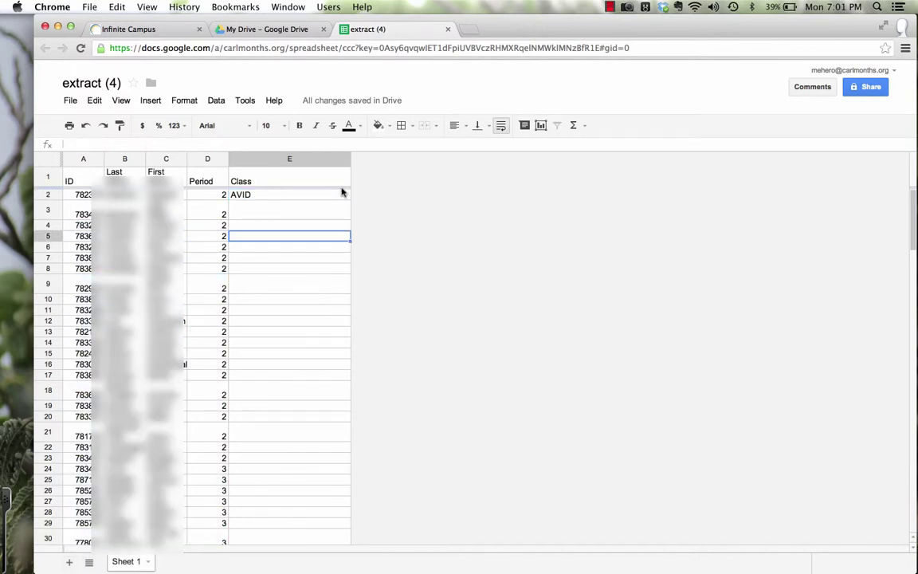
left_click(338, 185)
left_click(349, 197)
left_click_drag(348, 197, 314, 462)
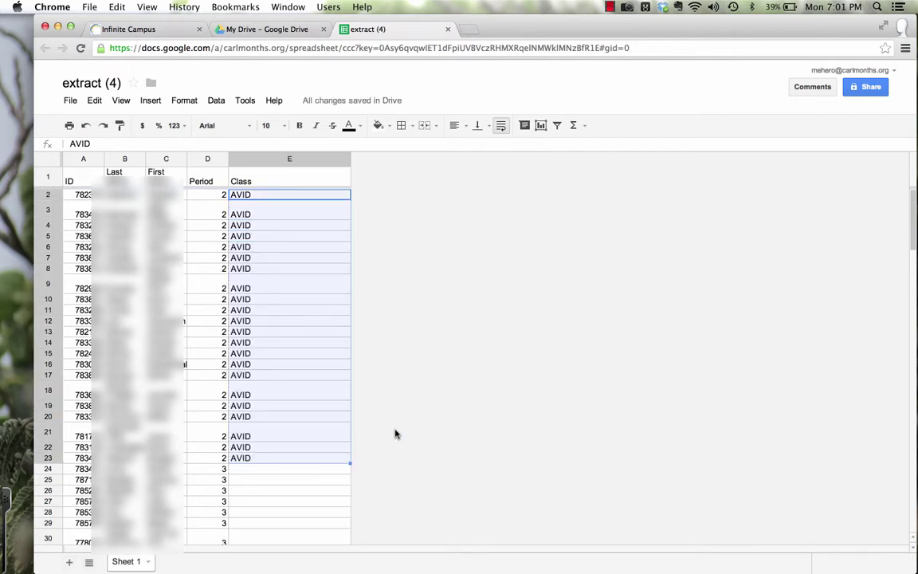
scroll(395, 434, "down", 7)
left_click(281, 207)
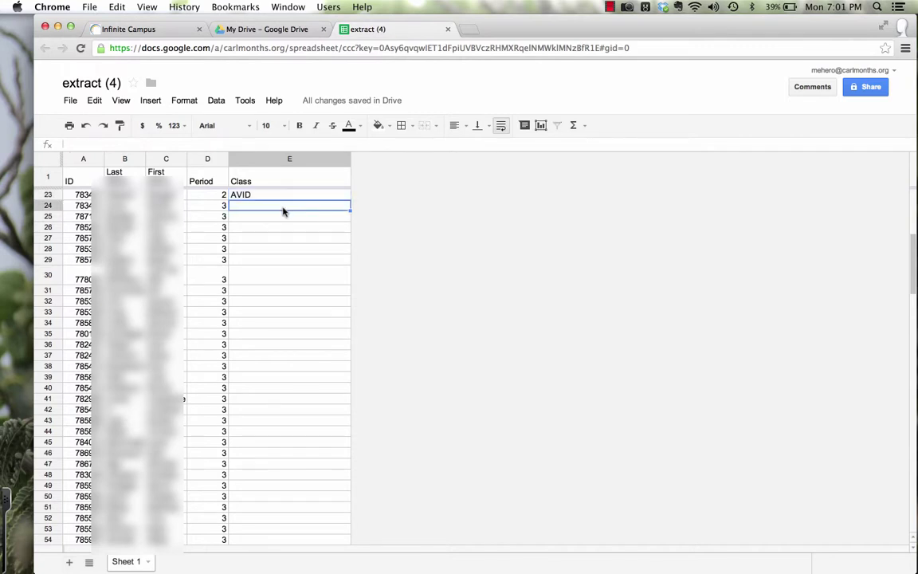
type("Biology")
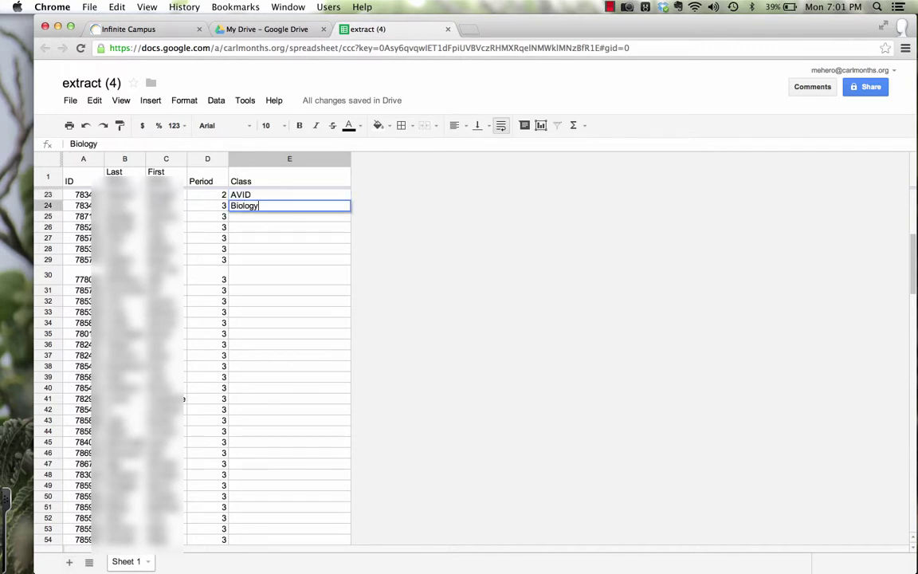
key("Return")
left_click(288, 209)
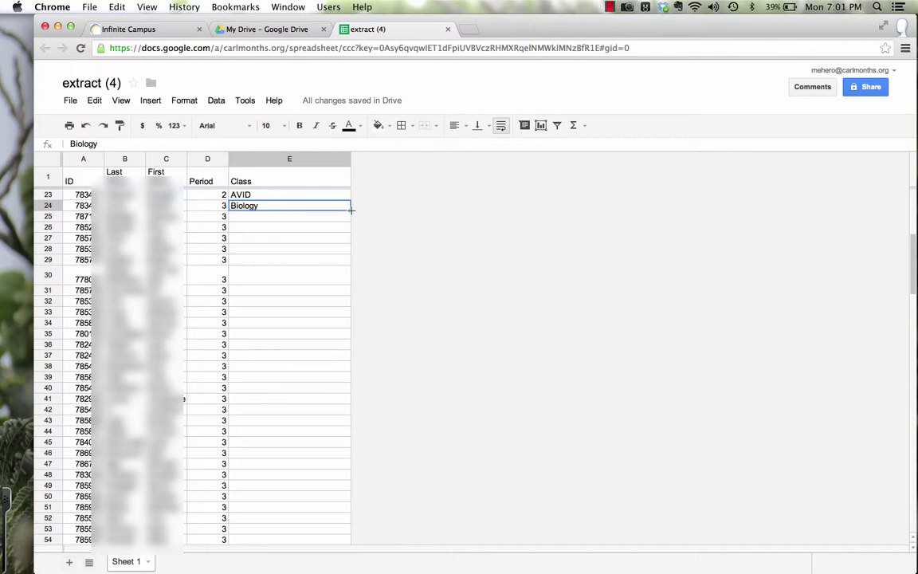
double_click(351, 210)
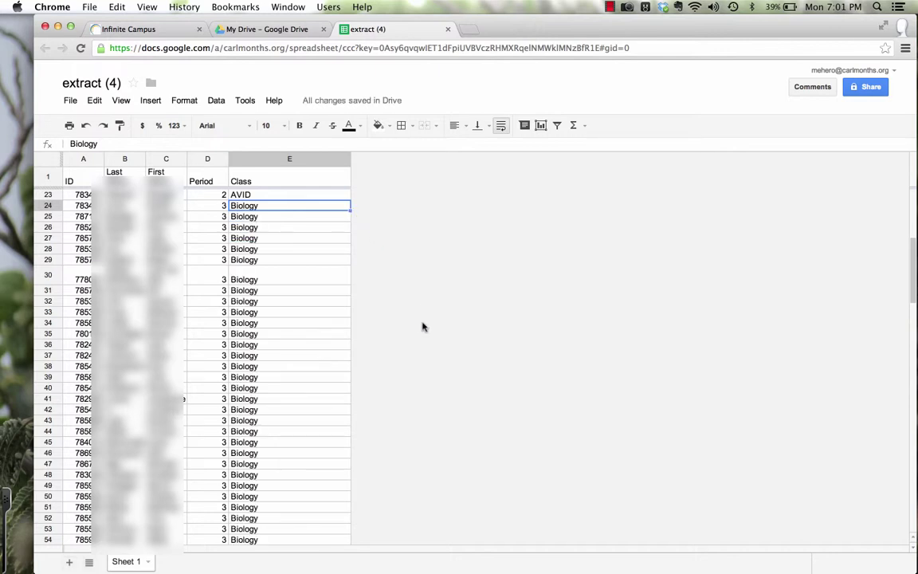
scroll(276, 330, "down", 15)
scroll(275, 331, "down", 5)
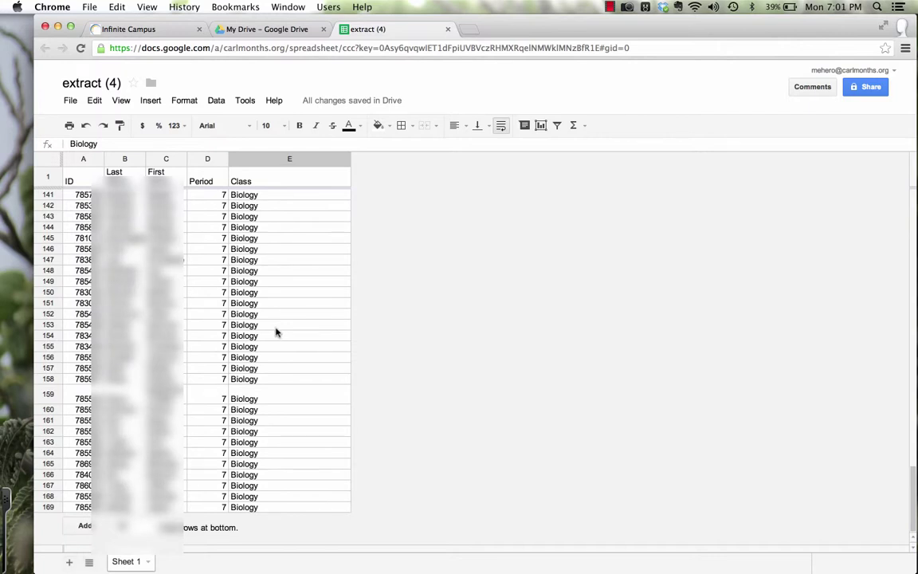
scroll(280, 317, "up", 15)
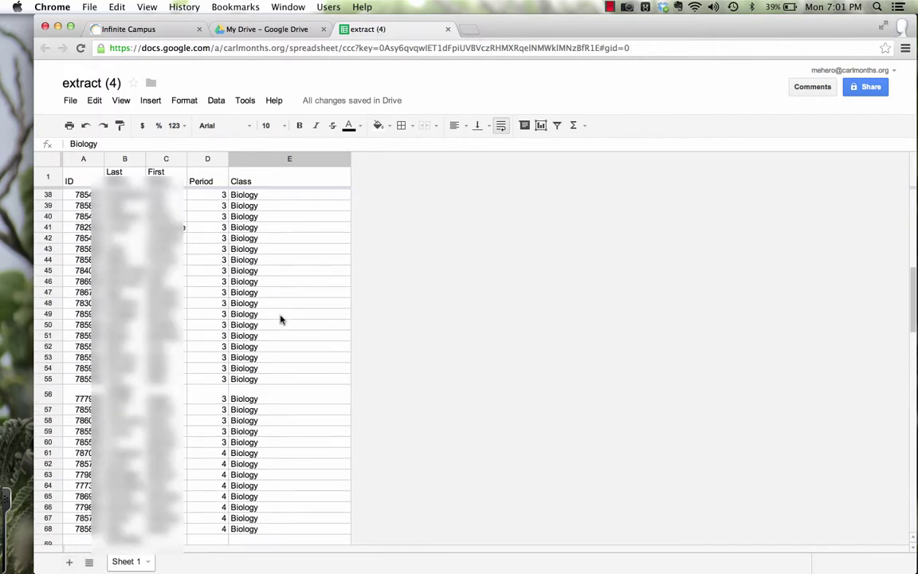
scroll(281, 317, "up", 5)
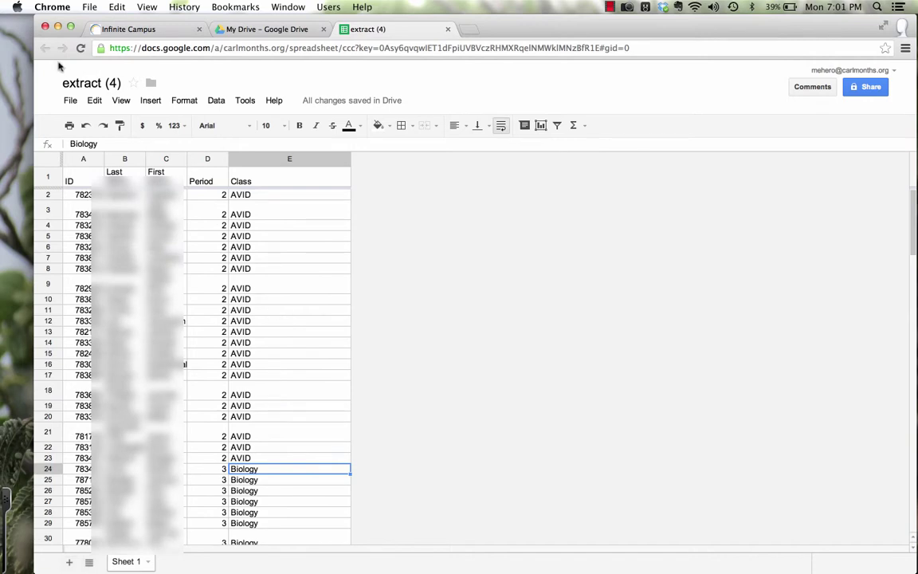
Step: Retitle the spreadsheet ClassRosters2013 in the Rename spreadsheet dialog
left_click(83, 83)
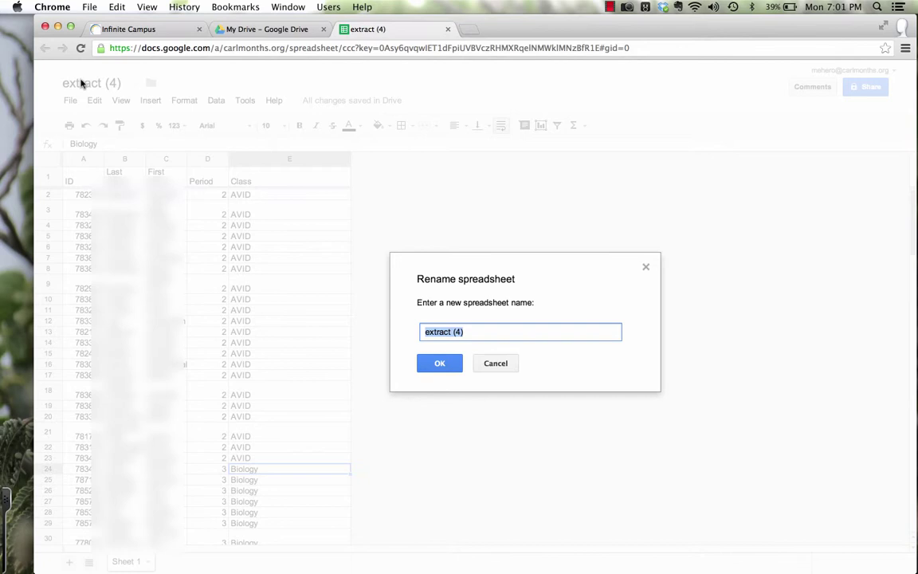
type("ClassRosters2013")
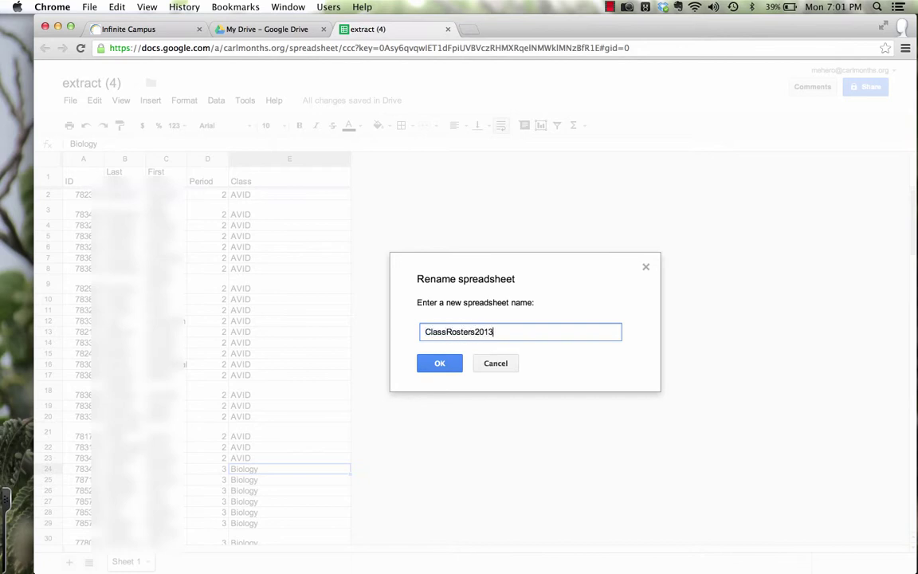
left_click(434, 364)
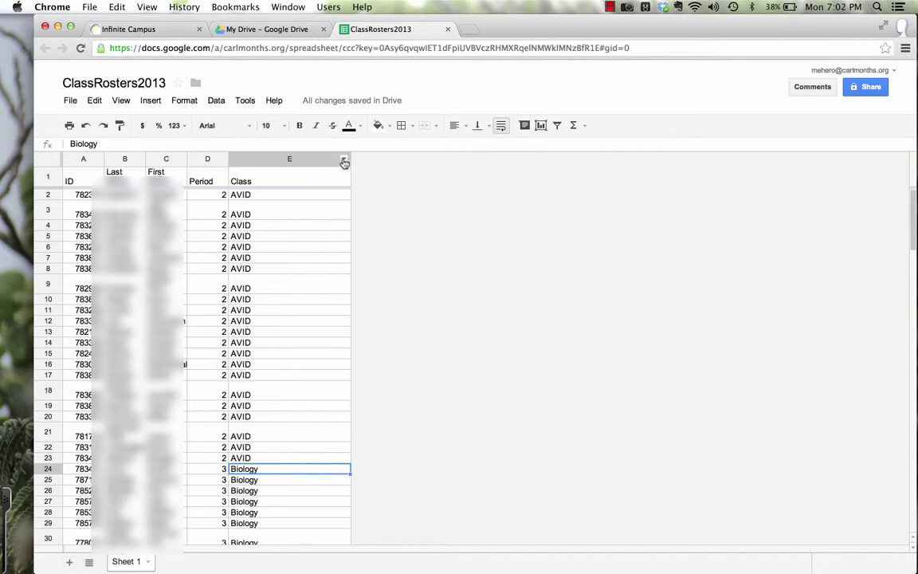
Step: Insert a column right of Class headed Email in F1, ready to fill F2
left_click(343, 160)
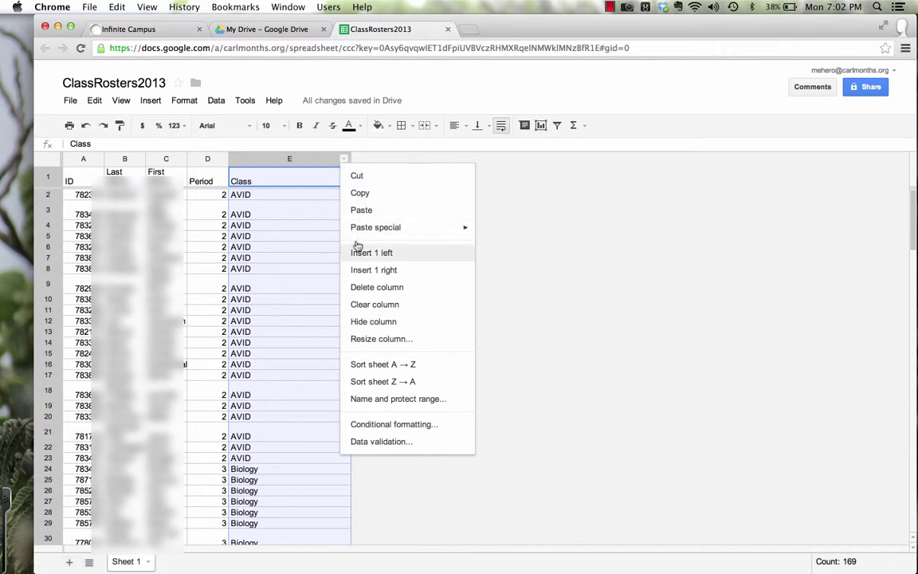
left_click(364, 270)
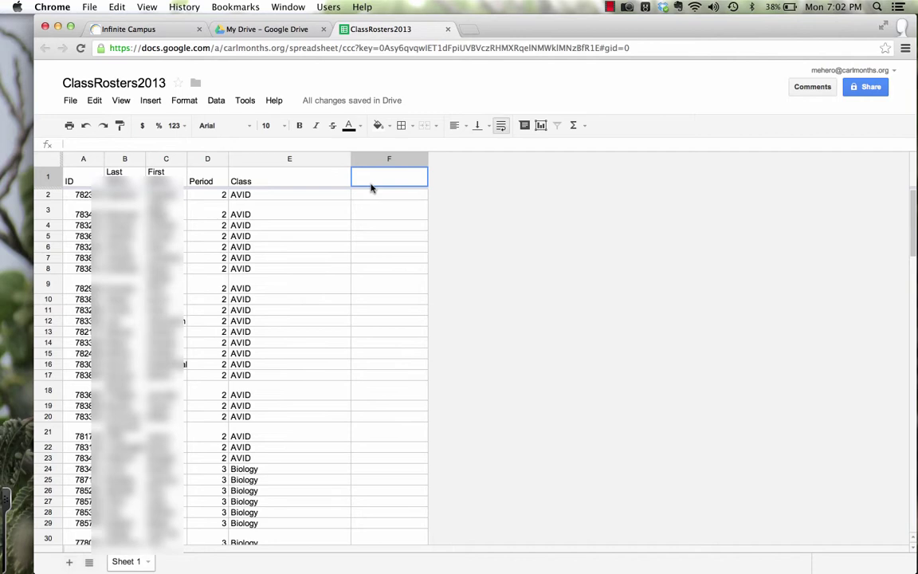
type("Email")
left_click(378, 198)
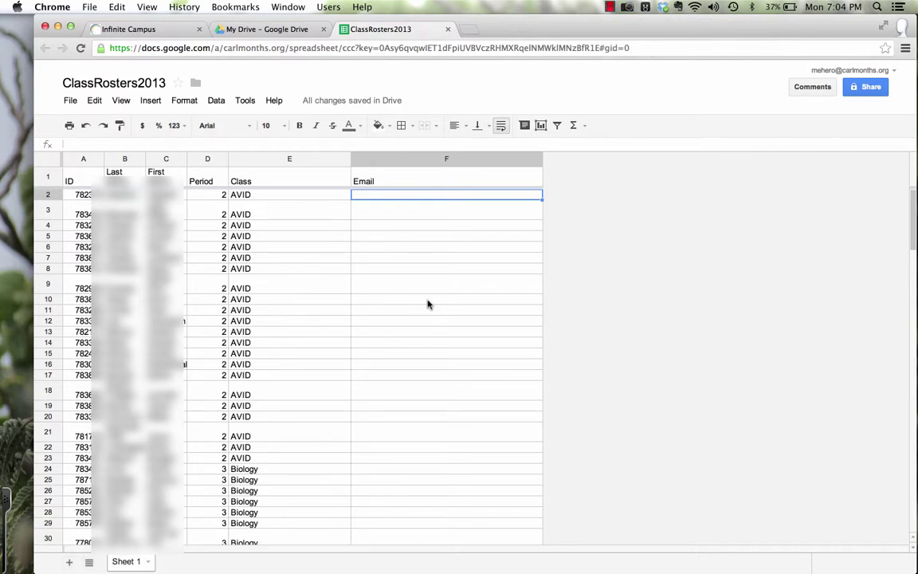
type("=")
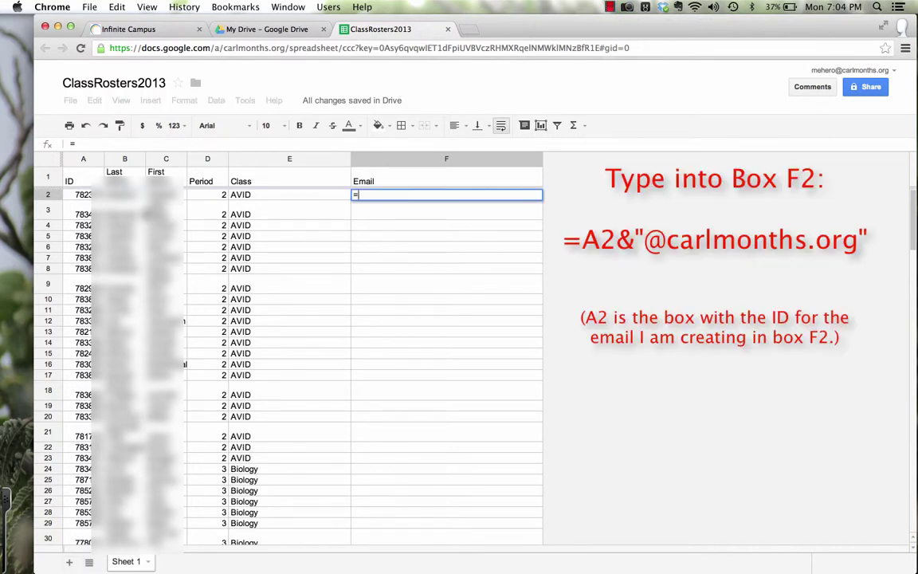
left_click(89, 202)
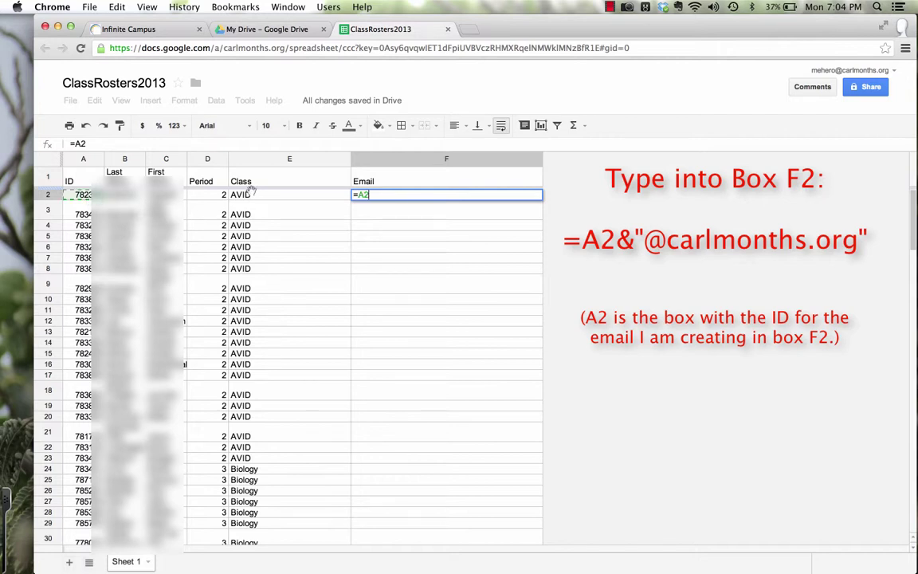
type("&\"@carlmo")
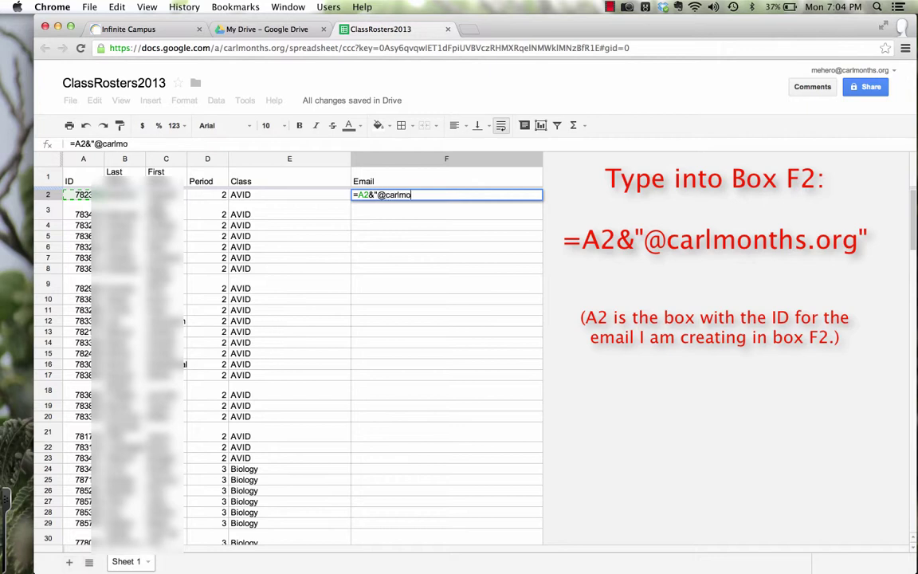
type("nths.org\"")
key("Return")
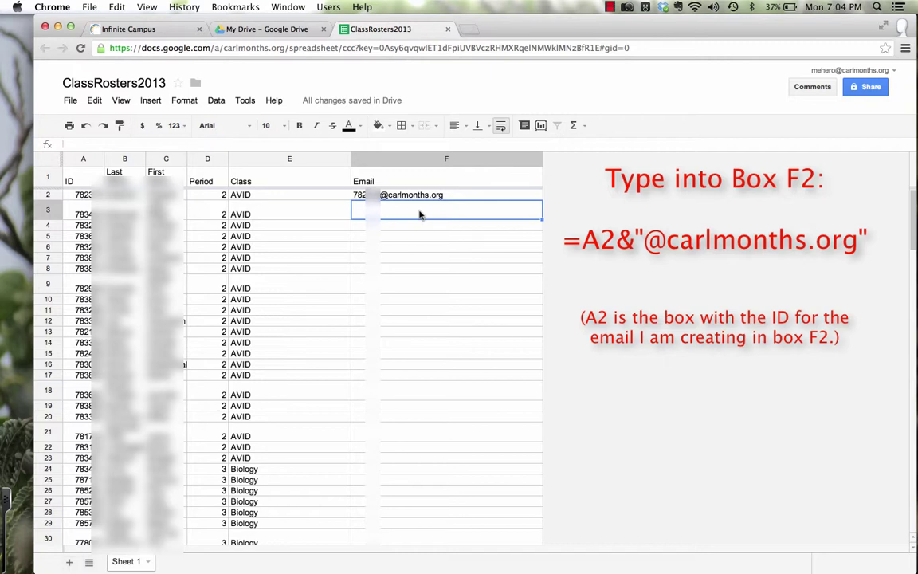
type("=")
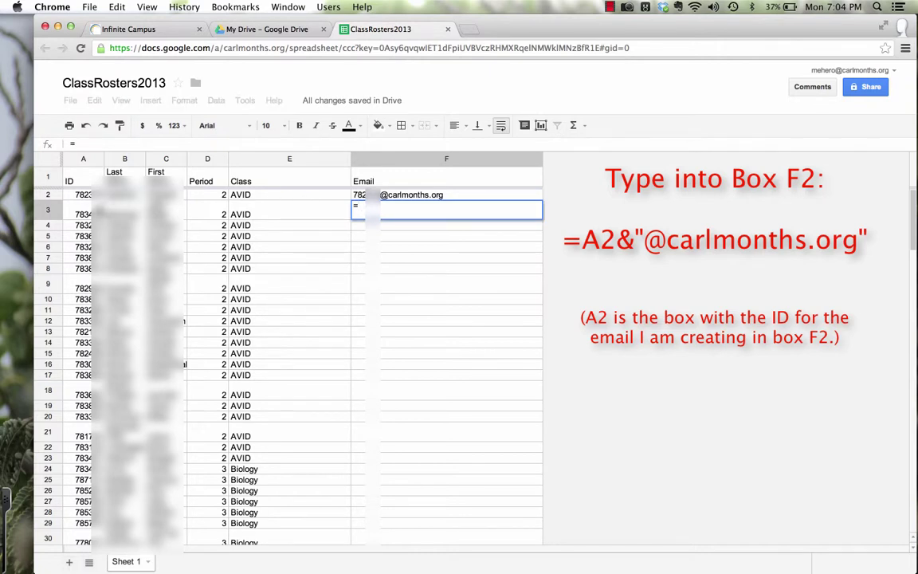
left_click(83, 212)
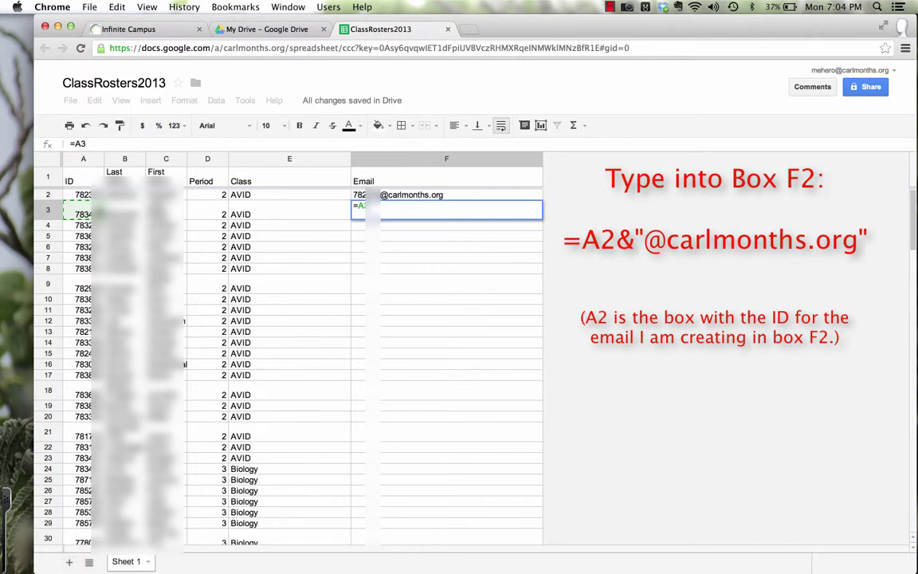
type("&\"@carlmon")
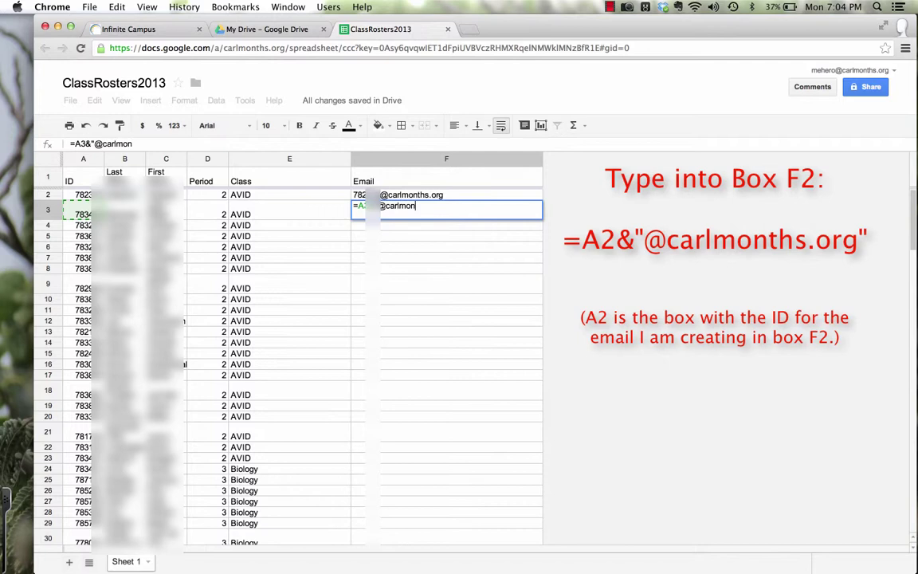
type("ths.org\"")
key("Return")
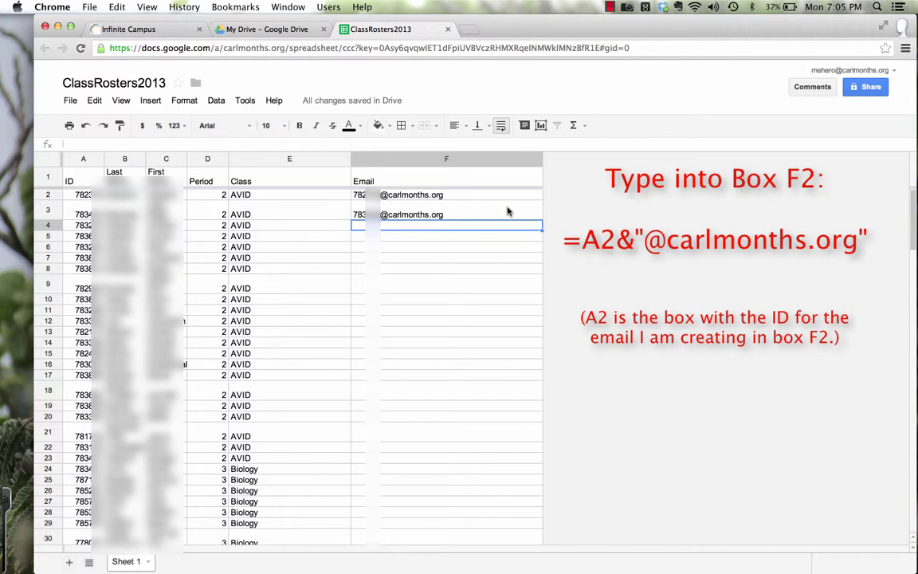
Step: Copy the F3 email formula down the Email column through row 169 and check the results
left_click(509, 212)
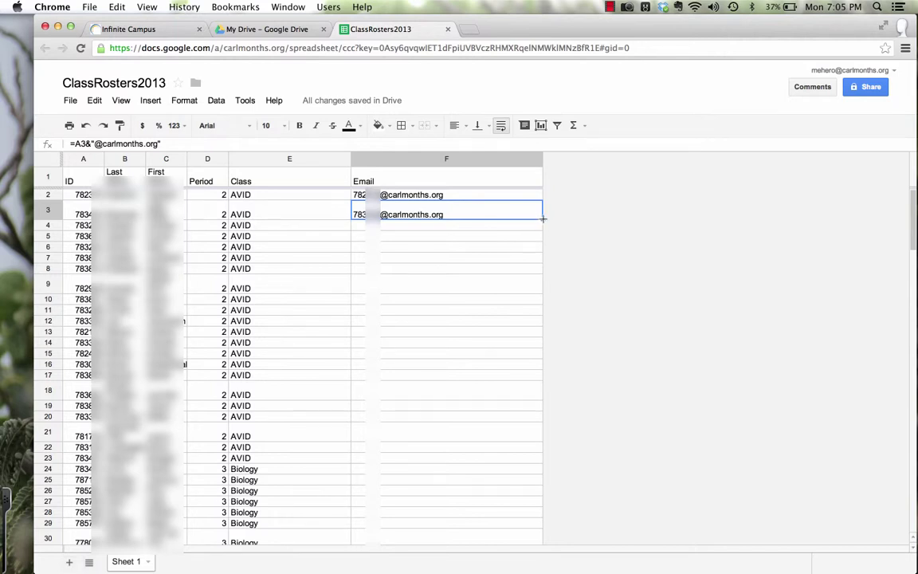
double_click(543, 218)
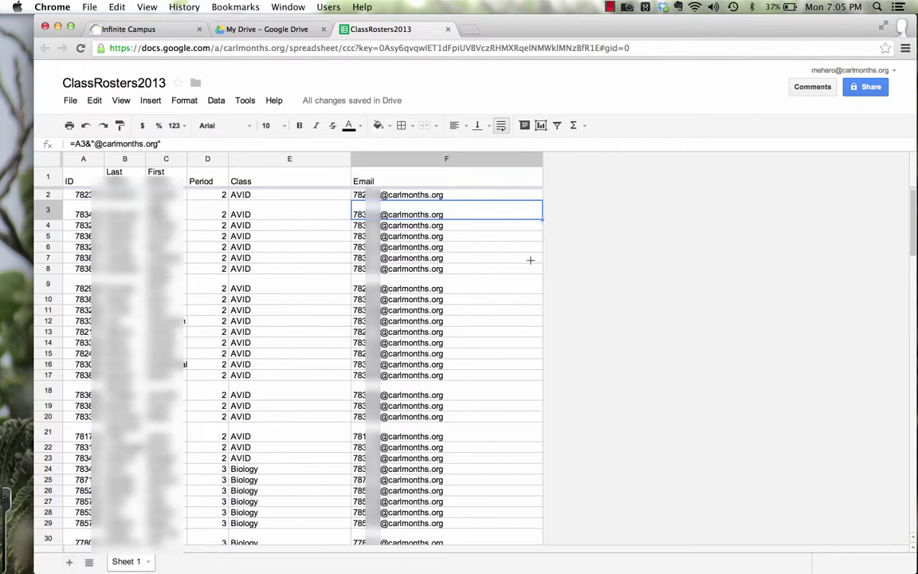
scroll(488, 417, "down", 20)
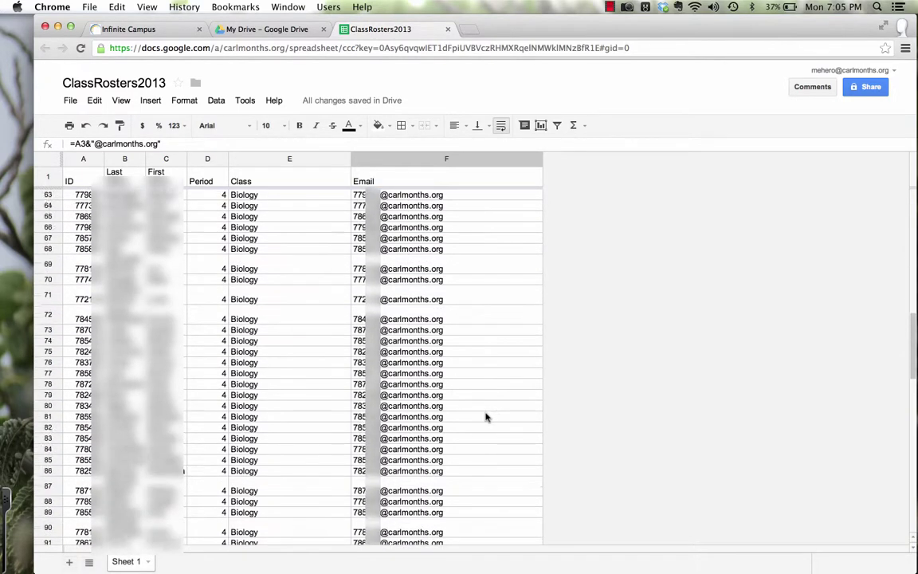
scroll(488, 417, "down", 20)
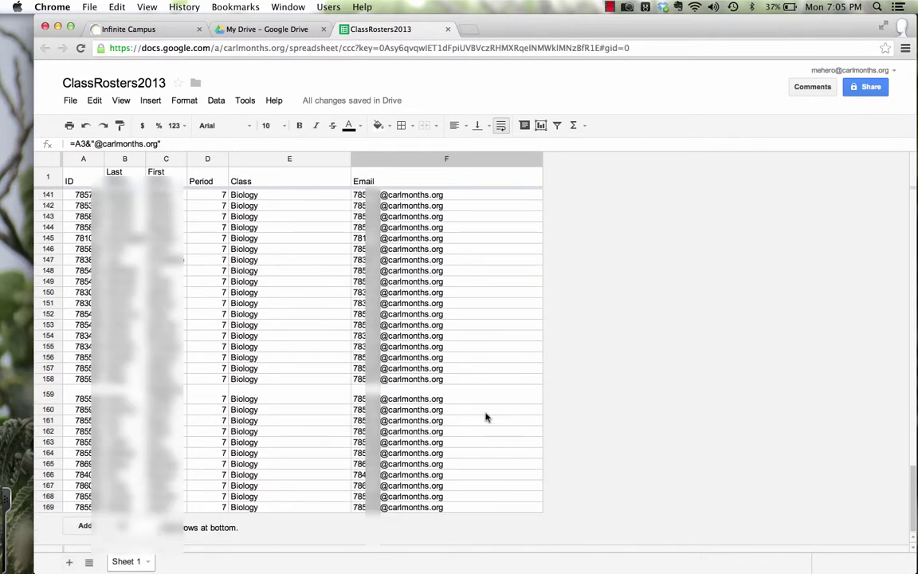
scroll(488, 416, "up", 20)
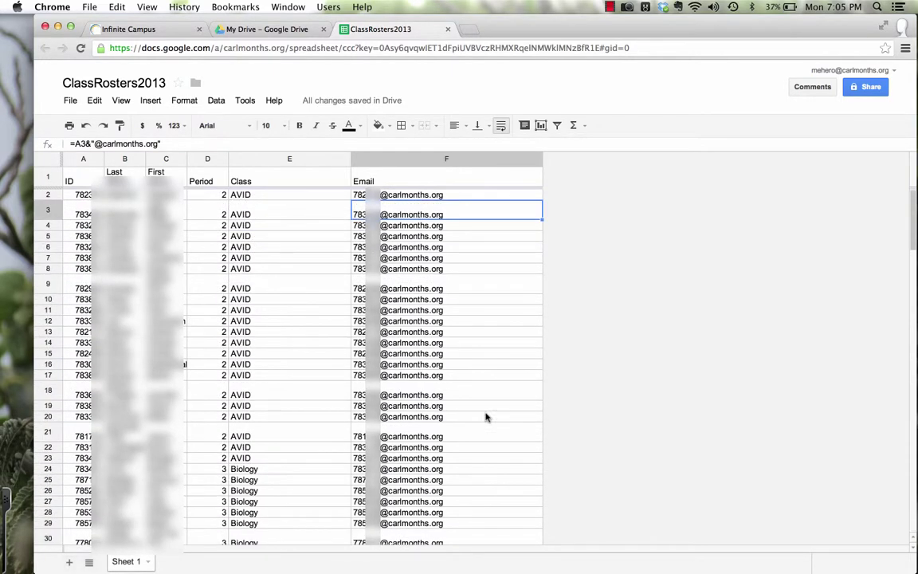